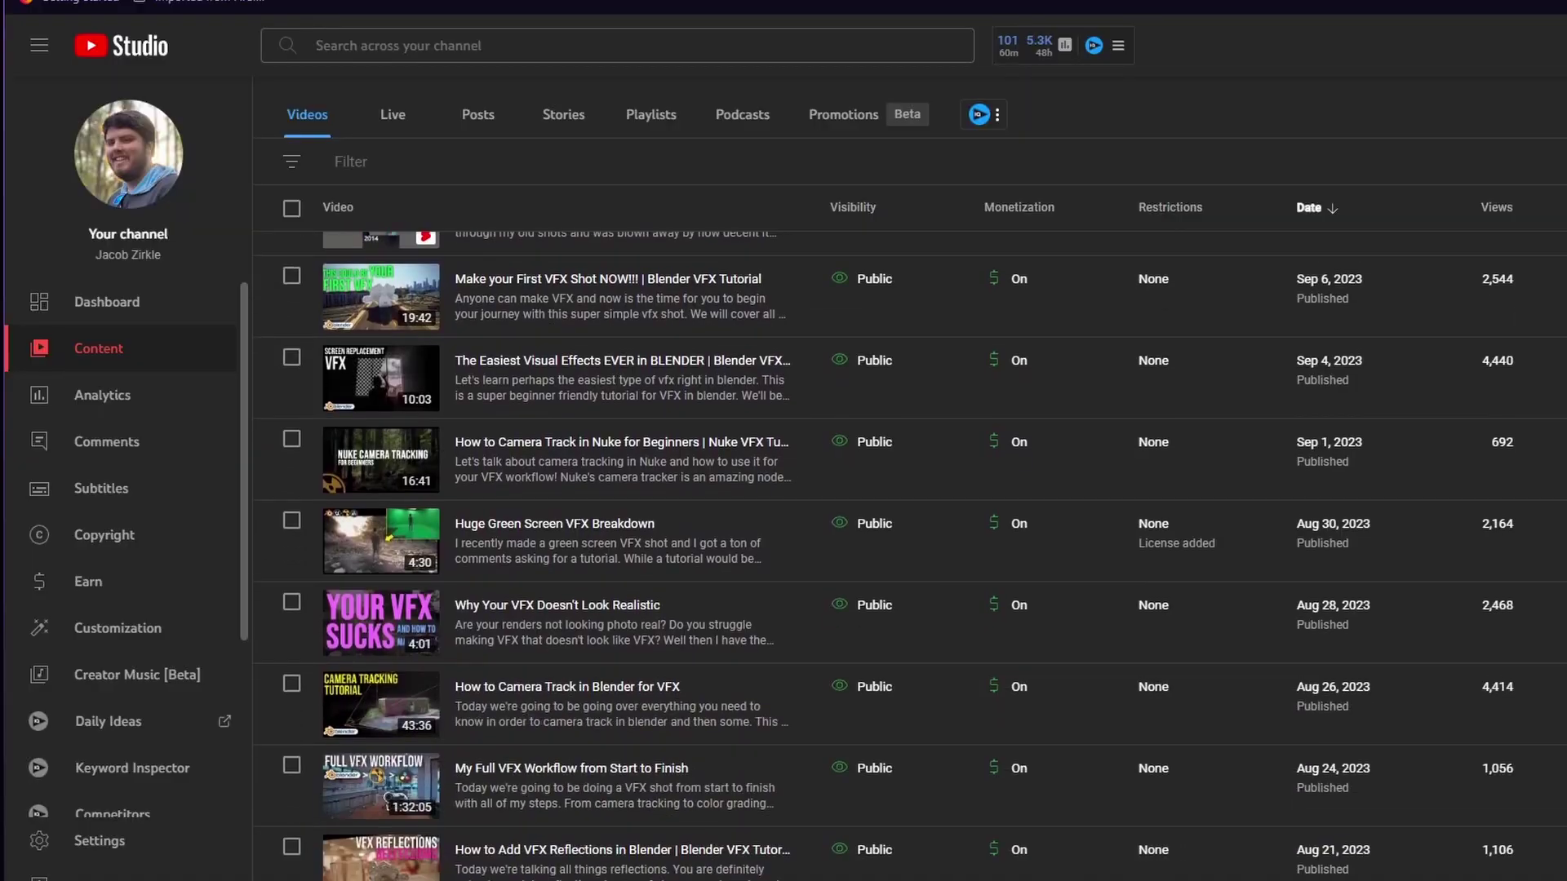
# Scroll the Content > Videos list down to the July 2022 uploads
pyautogui.scroll(-15, 910, 555)
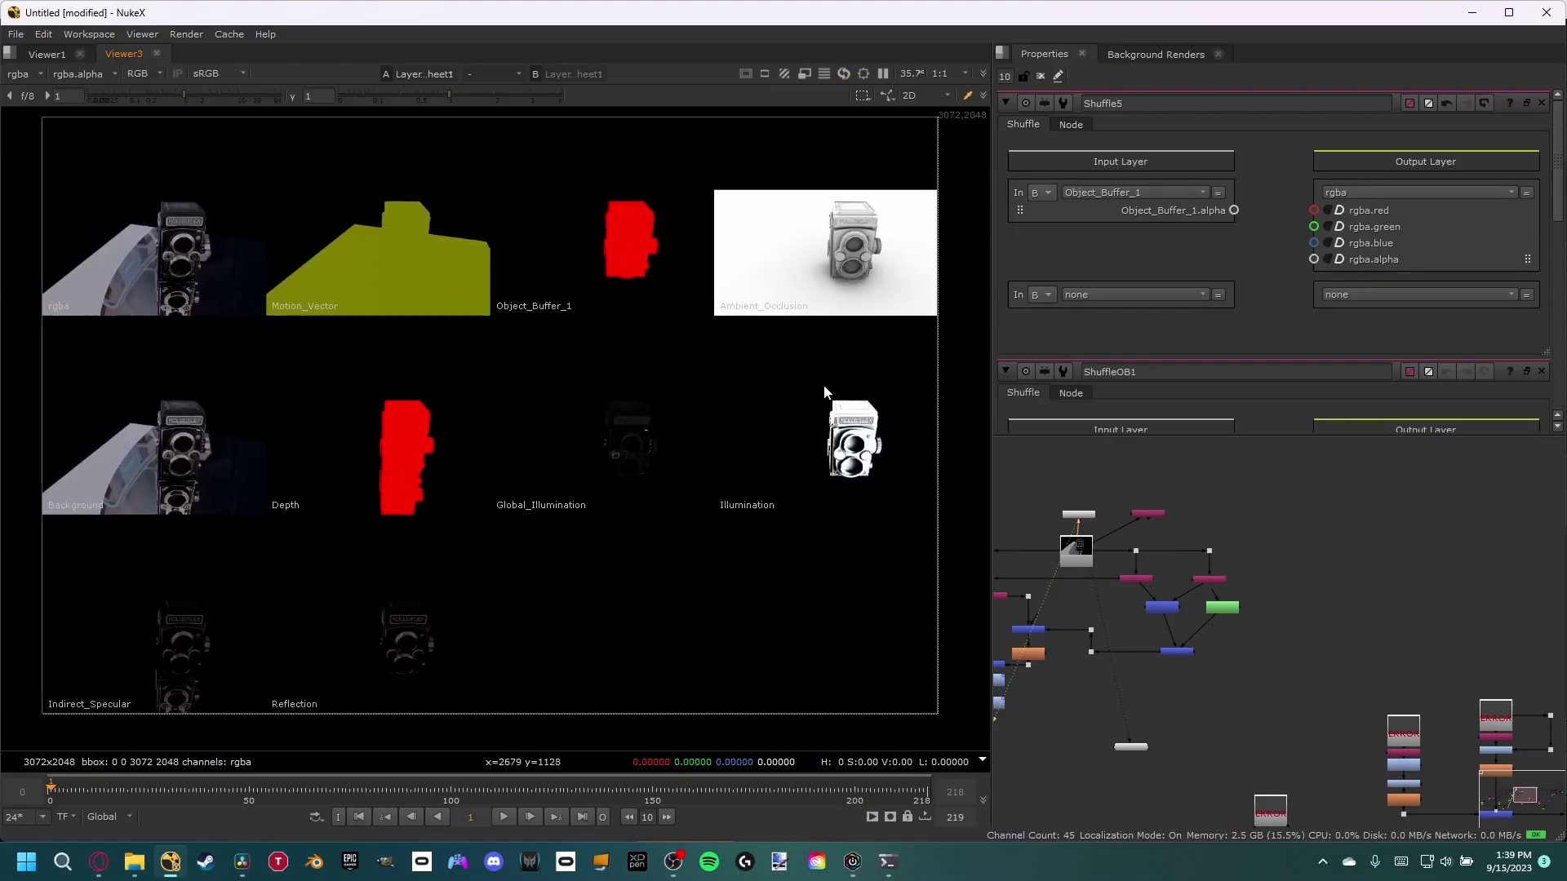
# View Read1, then step the Shuffle input through Ambient_Occlusion, Motion_Vector and Illumination passes
pyautogui.press('1')
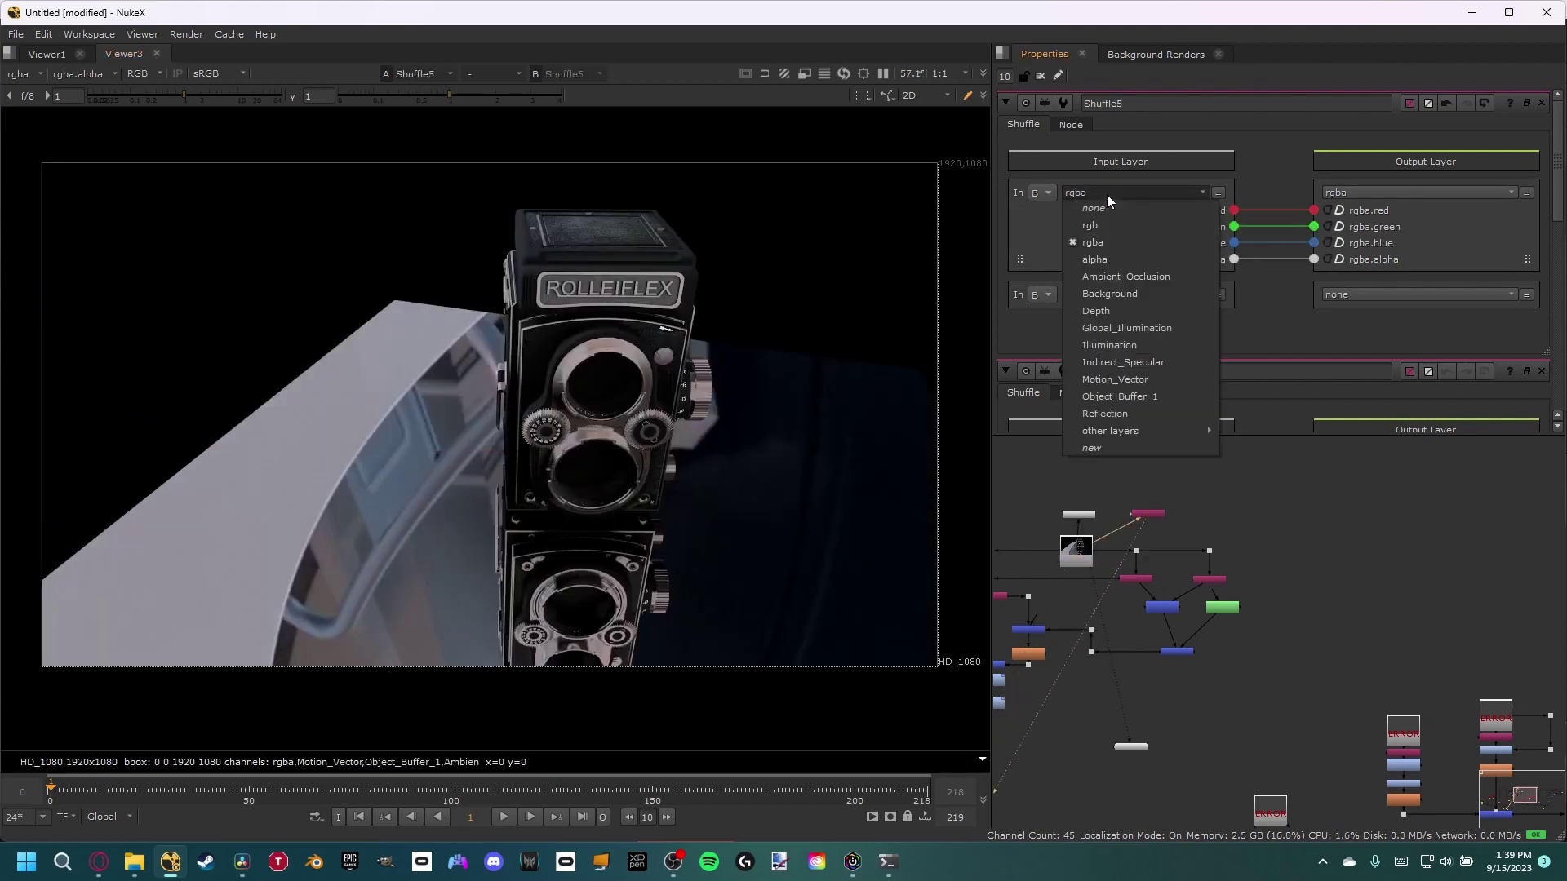
pyautogui.click(1121, 276)
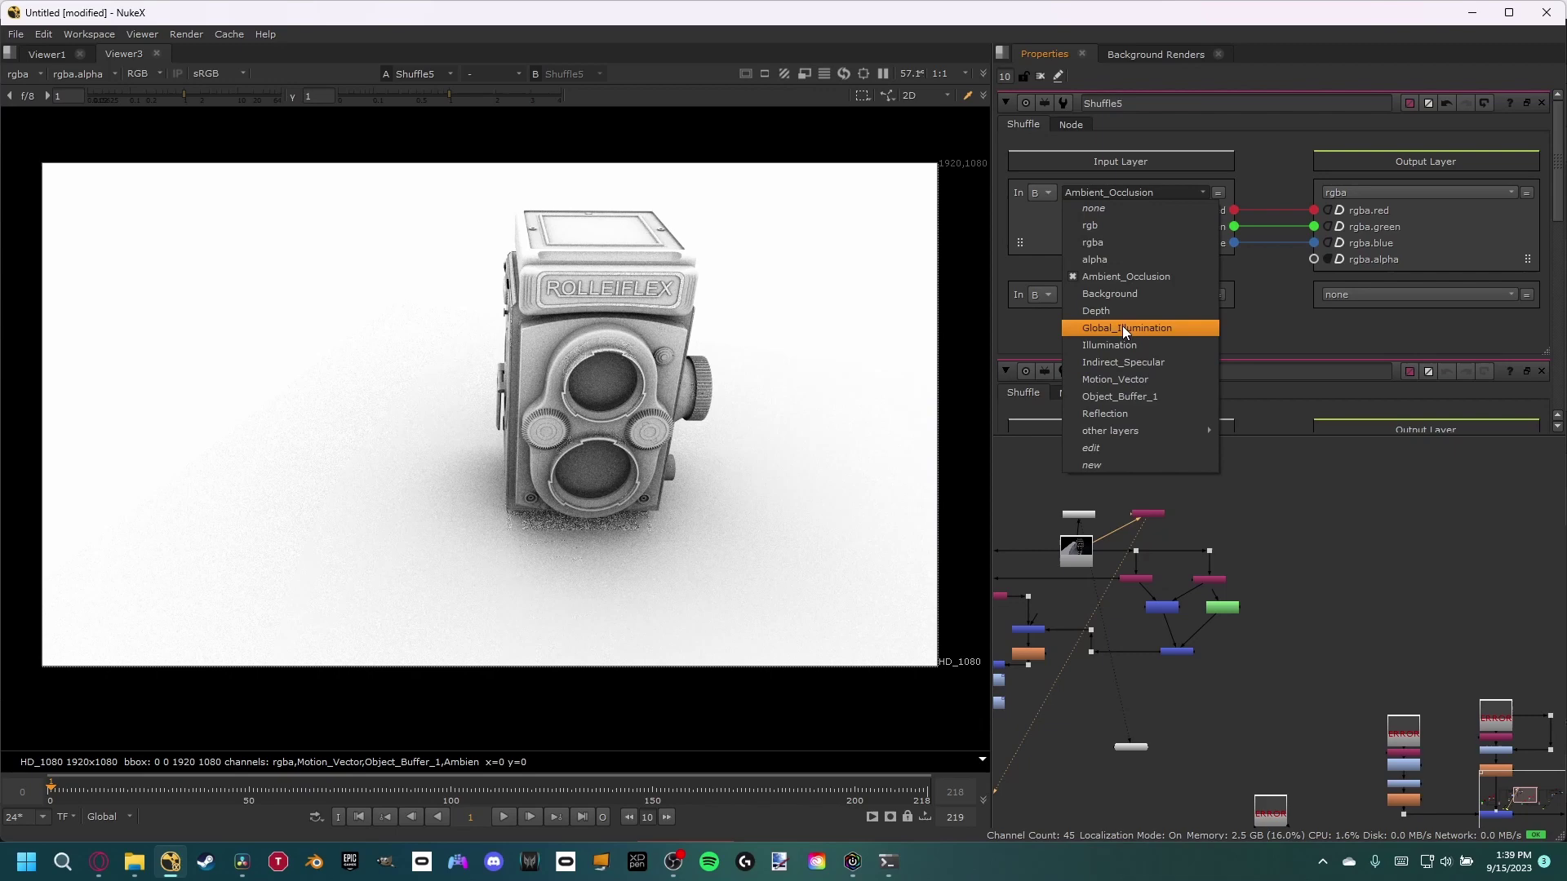
pyautogui.click(1114, 381)
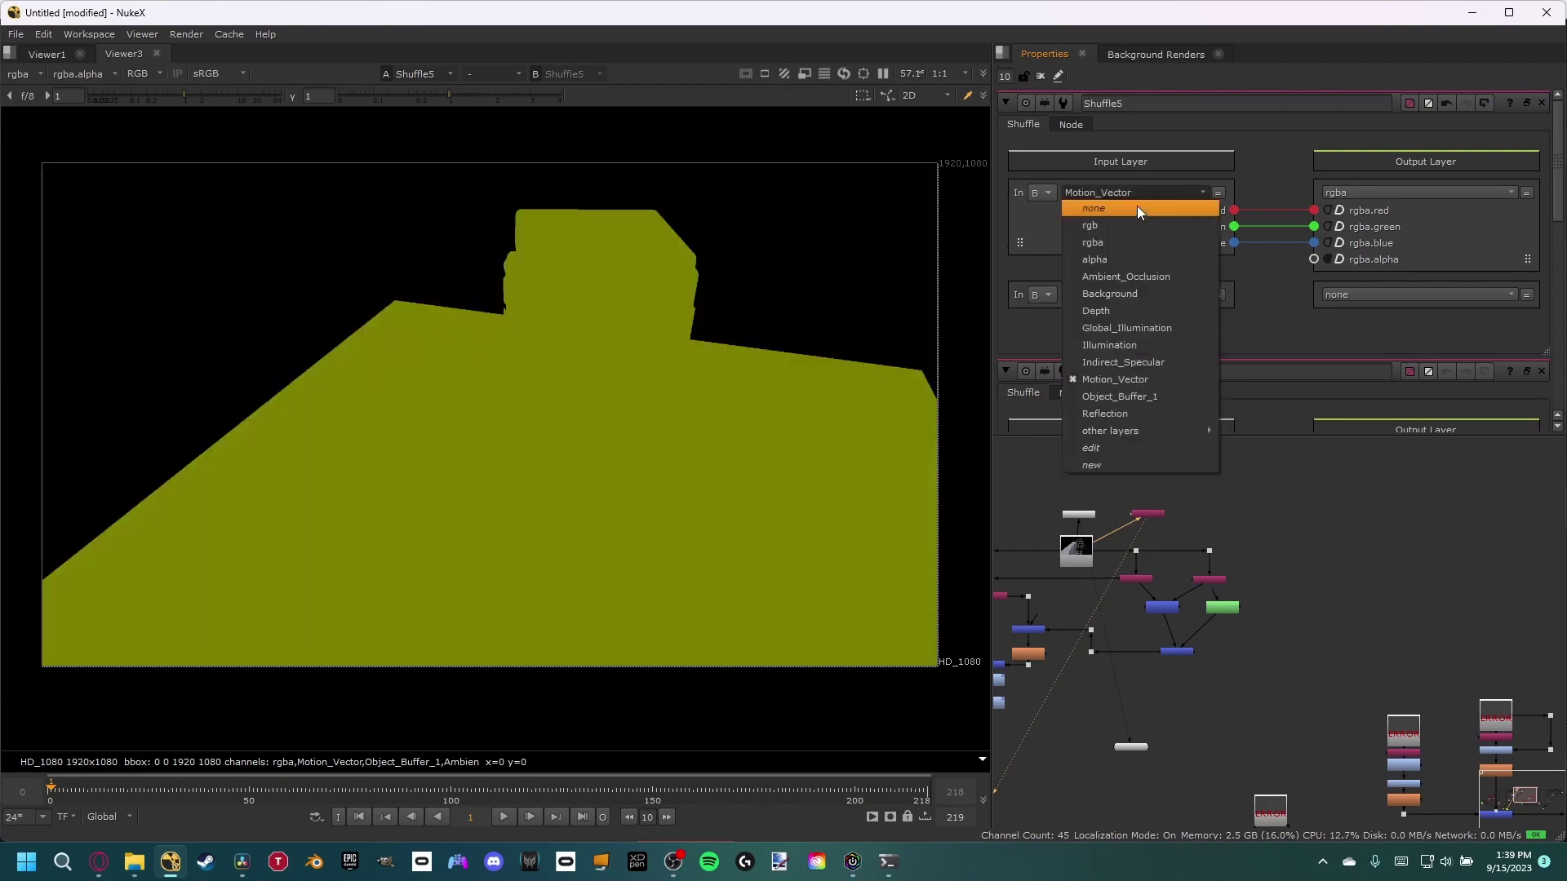
pyautogui.click(1109, 344)
pyautogui.click(1113, 197)
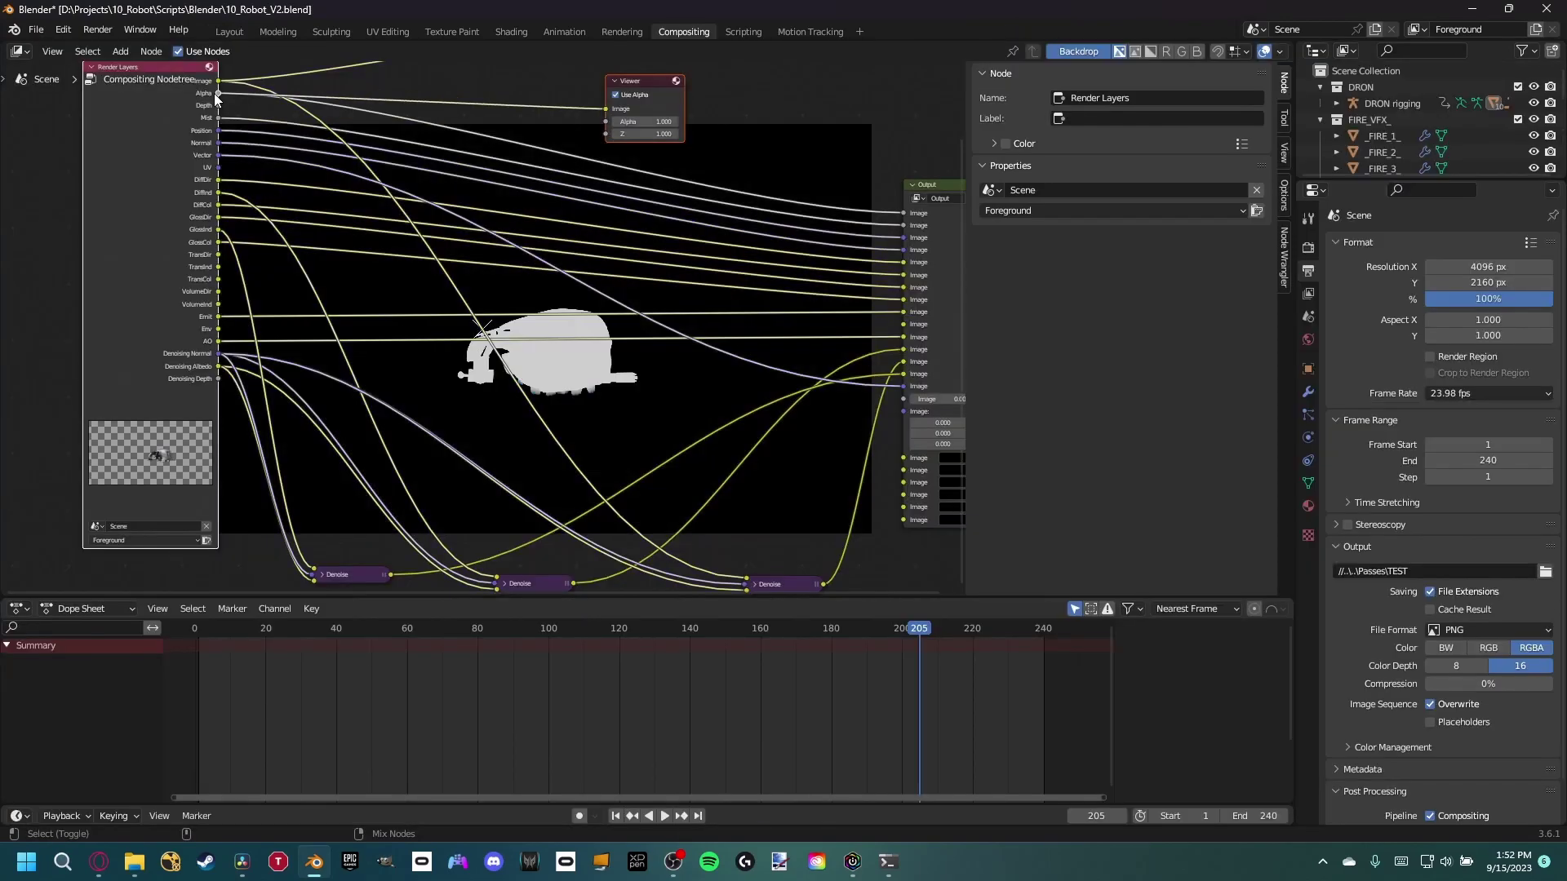
# Preview the Position, Vector and UV passes of the Render Layers node in the backdrop
pyautogui.keyDown('ctrl'); pyautogui.keyDown('shift'); pyautogui.click(218, 128); pyautogui.keyUp('shift'); pyautogui.keyUp('ctrl')
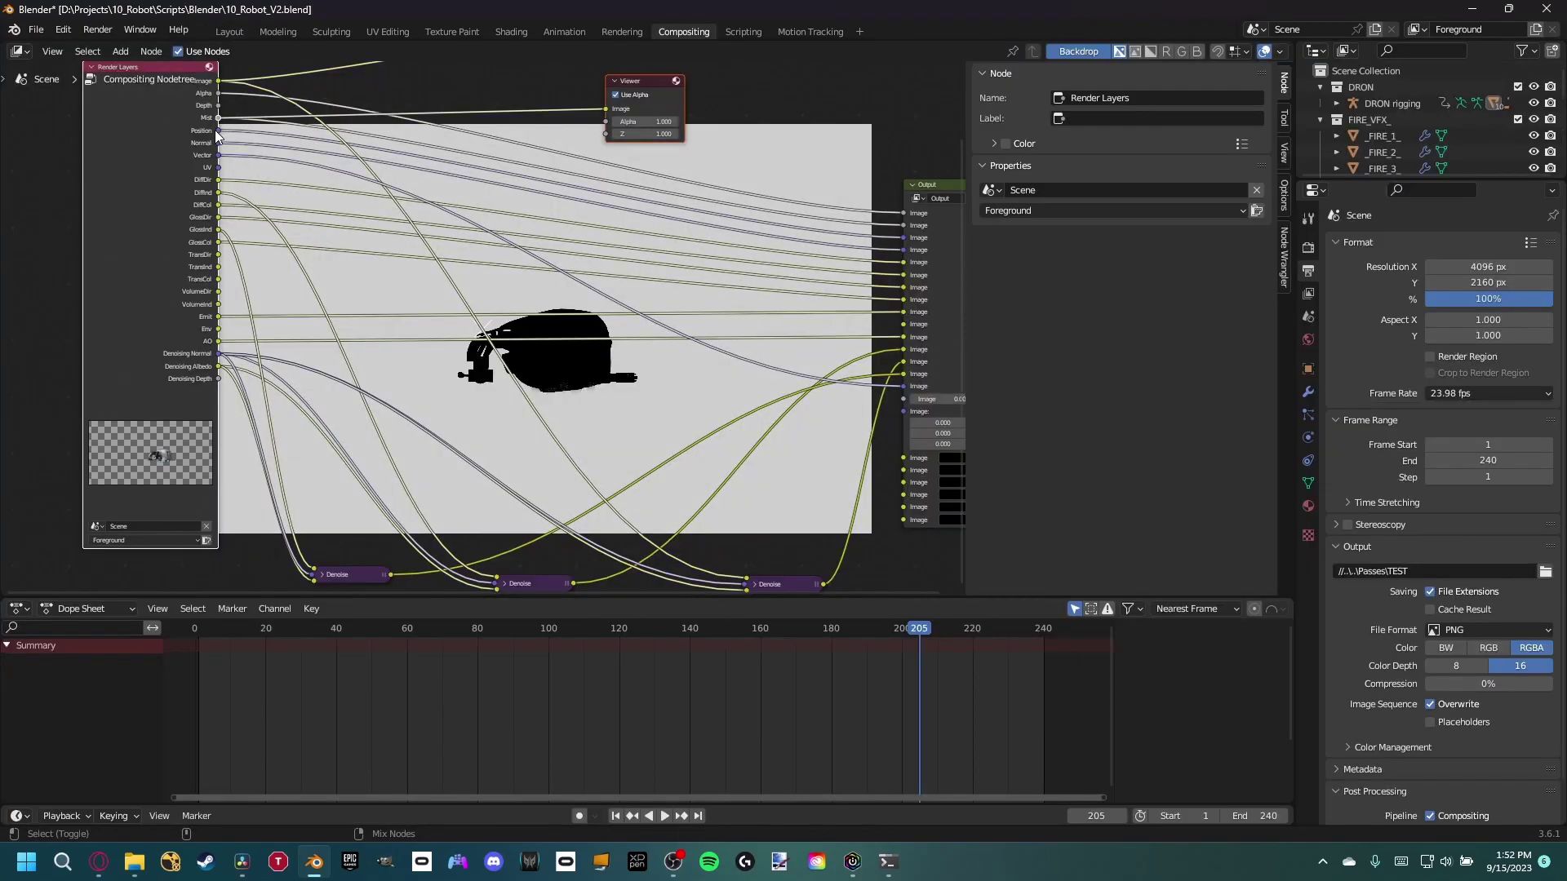
pyautogui.keyDown('ctrl'); pyautogui.keyDown('shift'); pyautogui.click(218, 157); pyautogui.keyUp('shift'); pyautogui.keyUp('ctrl')
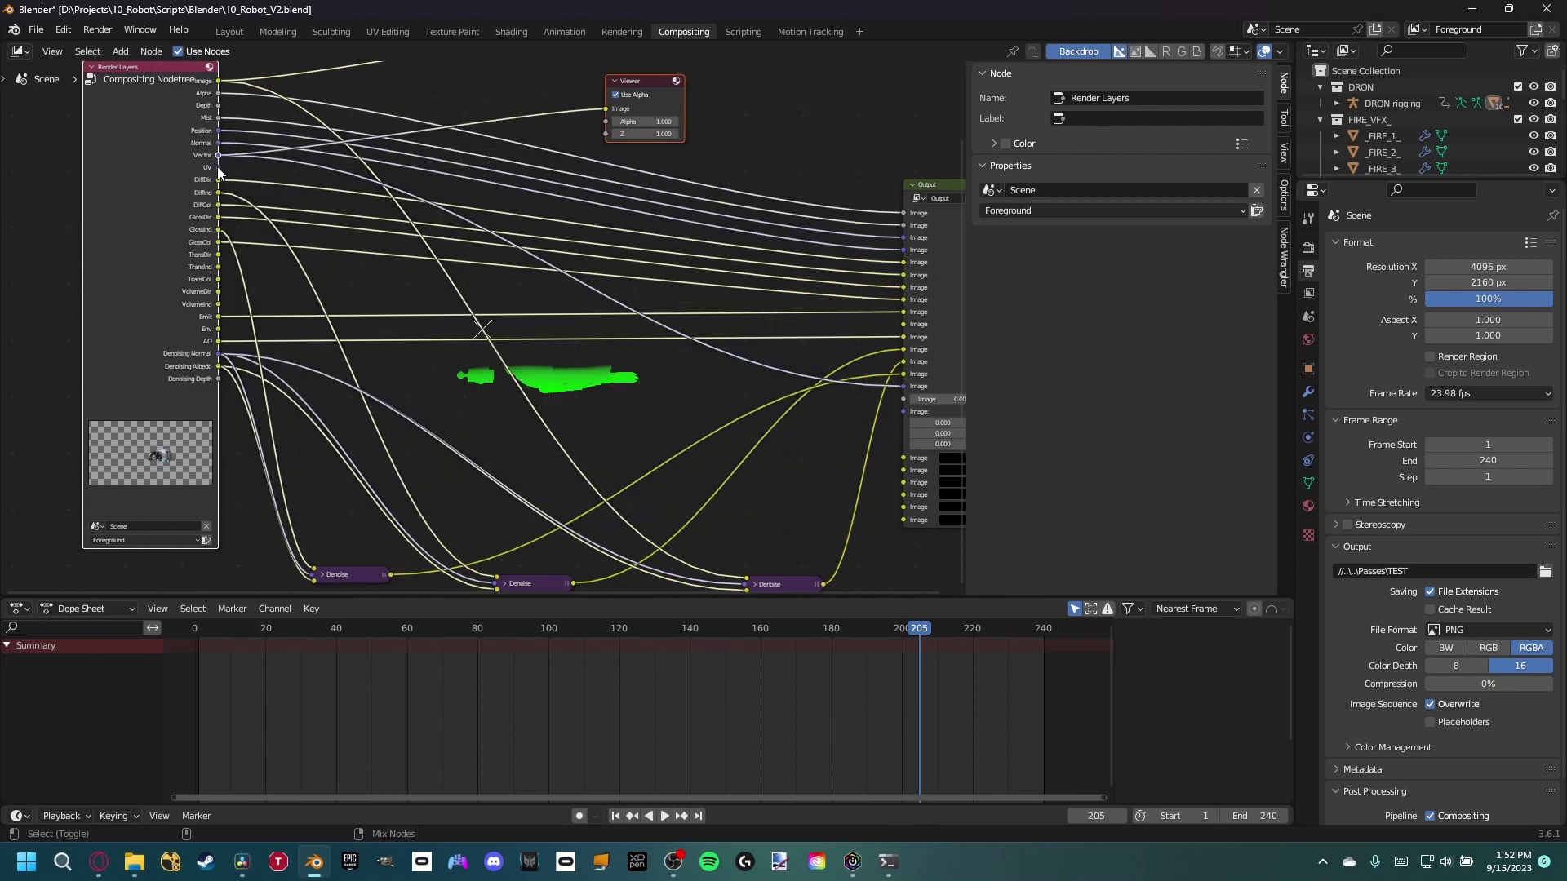
pyautogui.keyDown('ctrl'); pyautogui.keyDown('shift'); pyautogui.click(219, 172); pyautogui.keyUp('shift'); pyautogui.keyUp('ctrl')
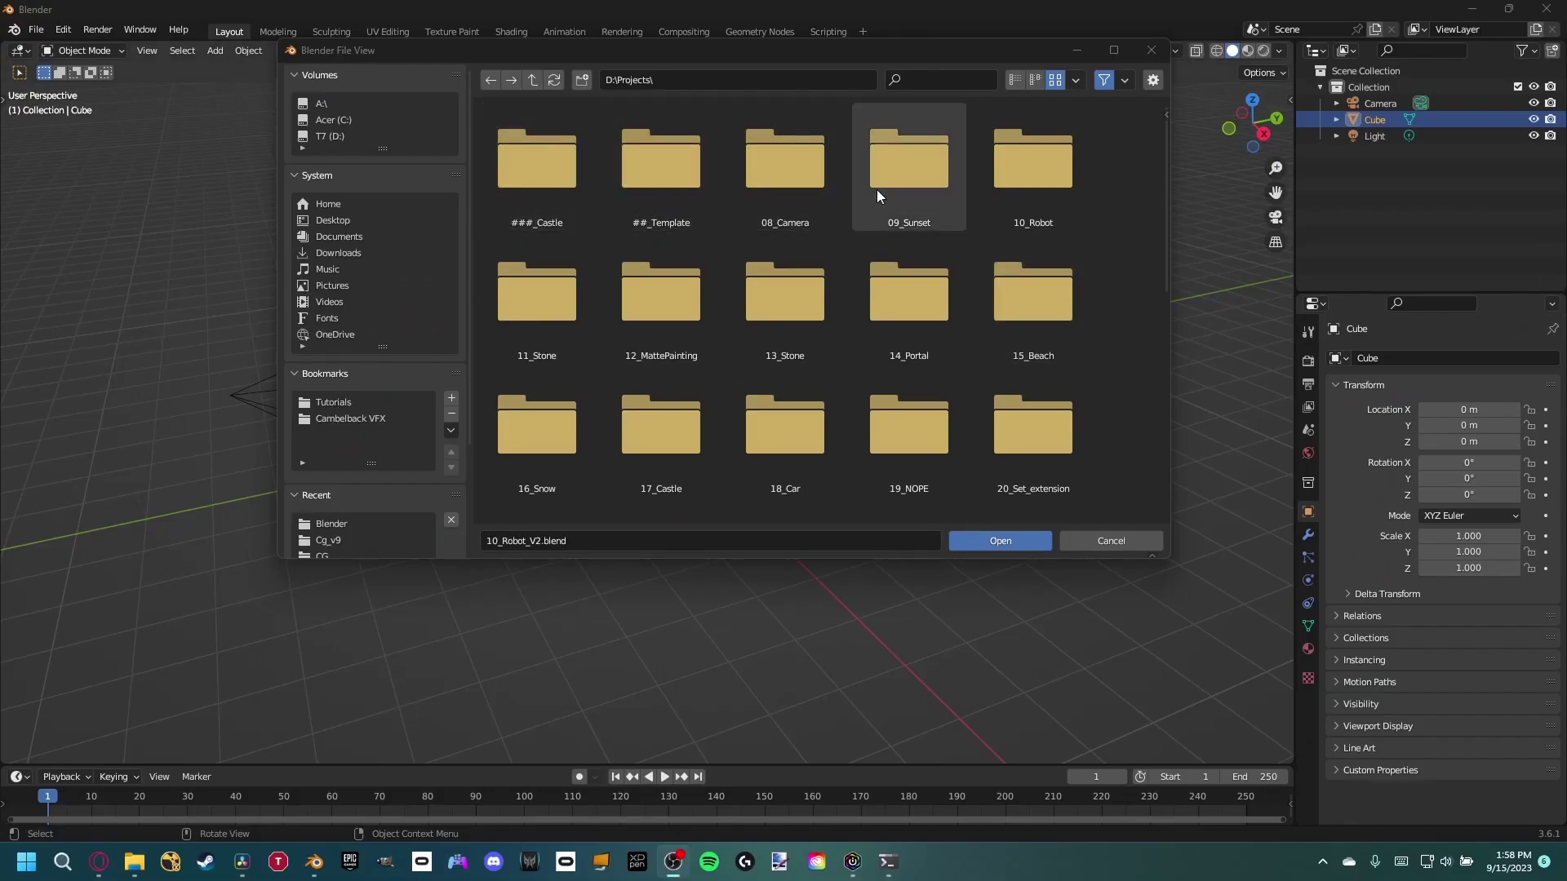
# Open 16_Snow, check its Renders and Footage folders, then open the Scripts folder
pyautogui.scroll(-2, 1061, 469)
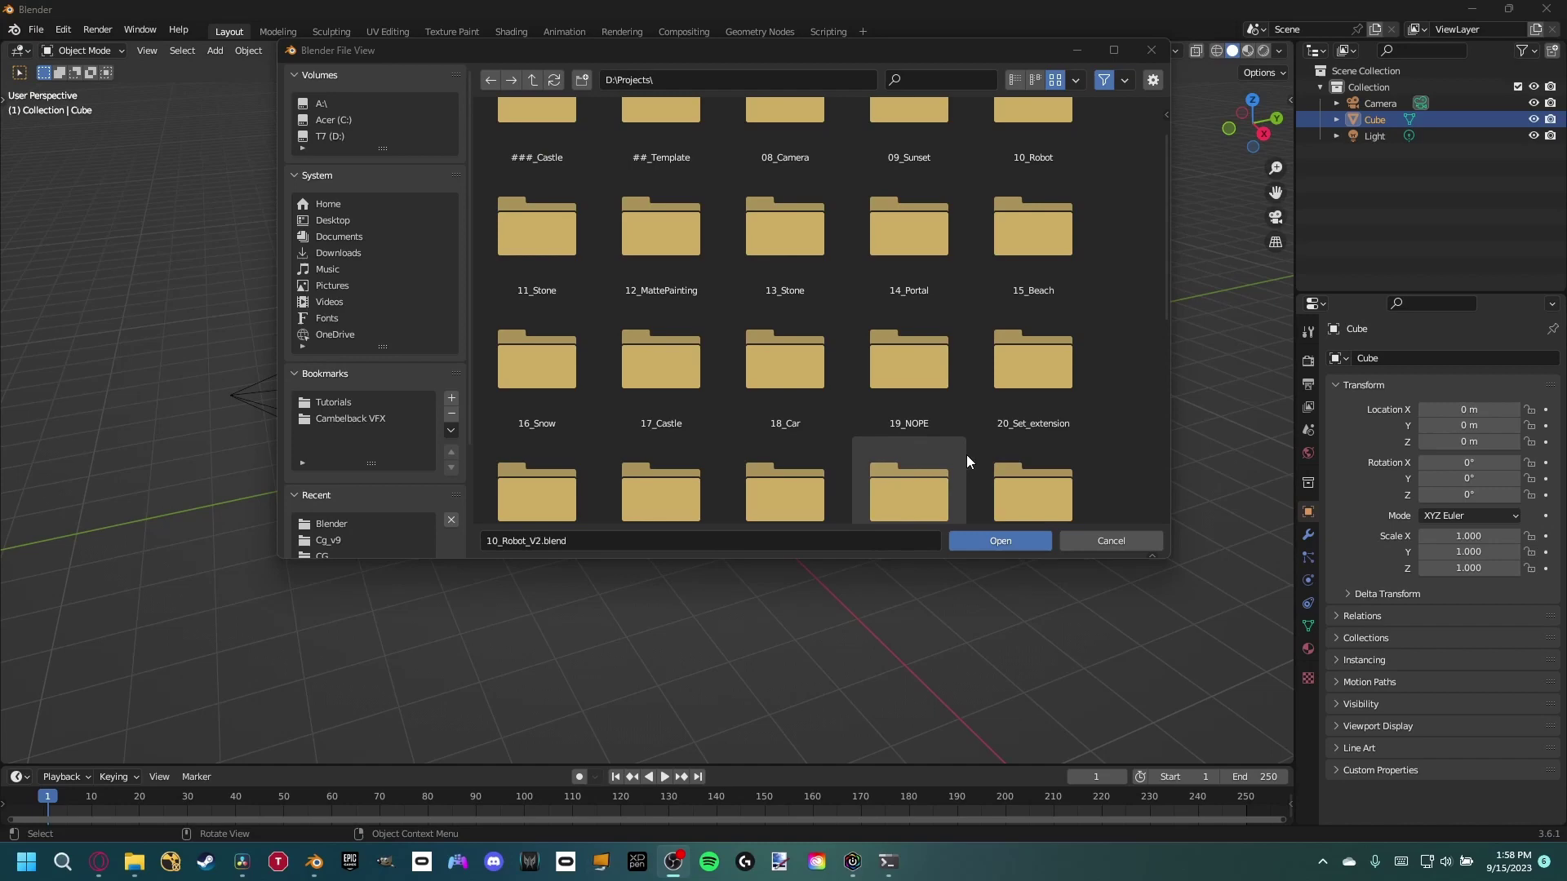
pyautogui.doubleClick(549, 379)
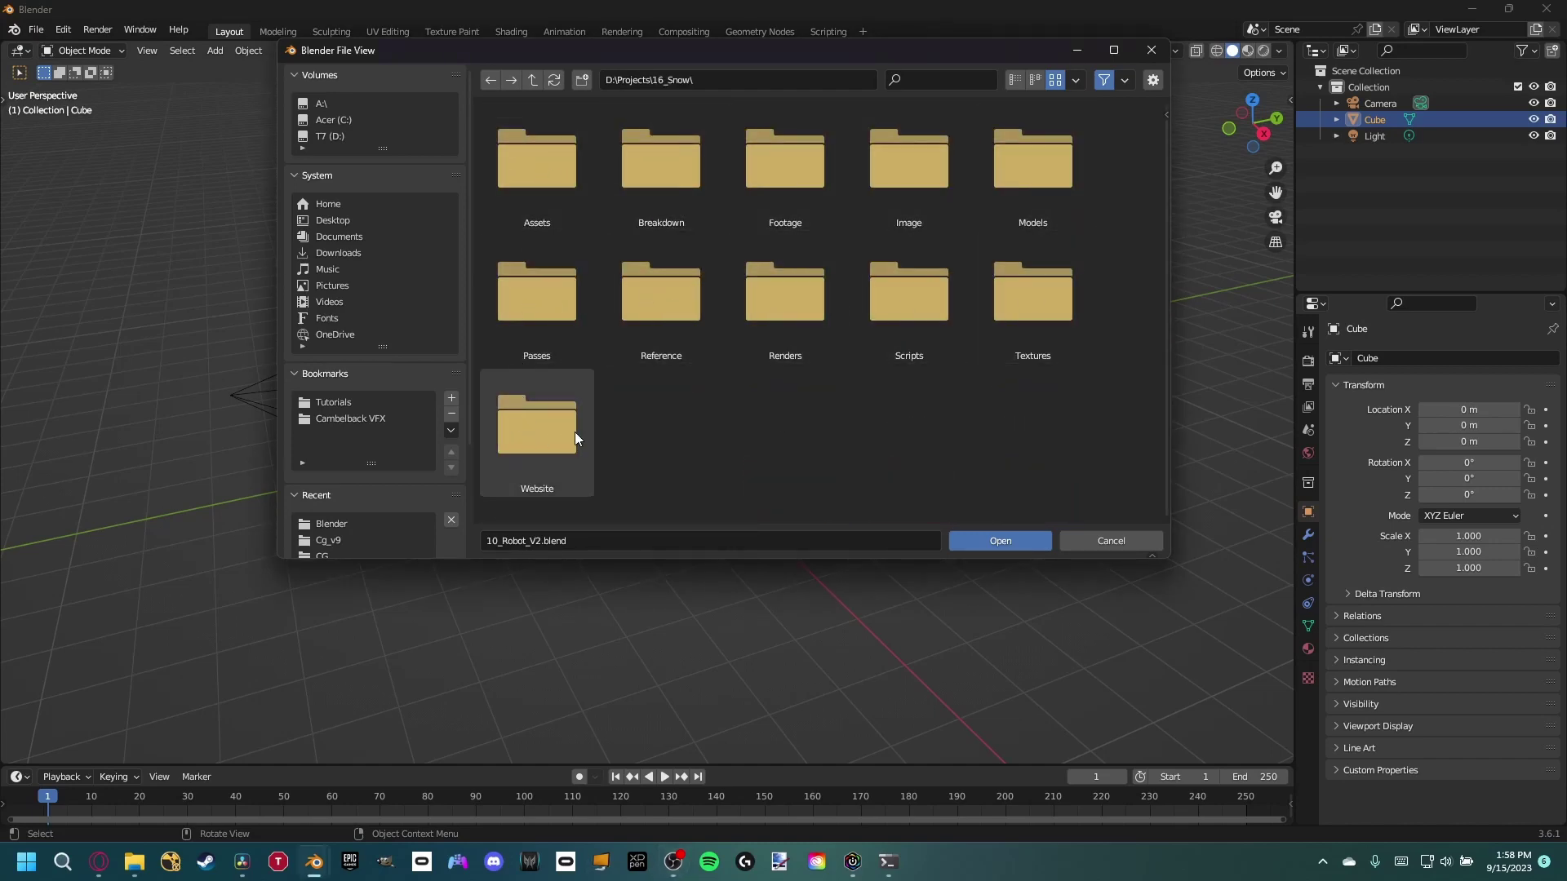
pyautogui.doubleClick(822, 303)
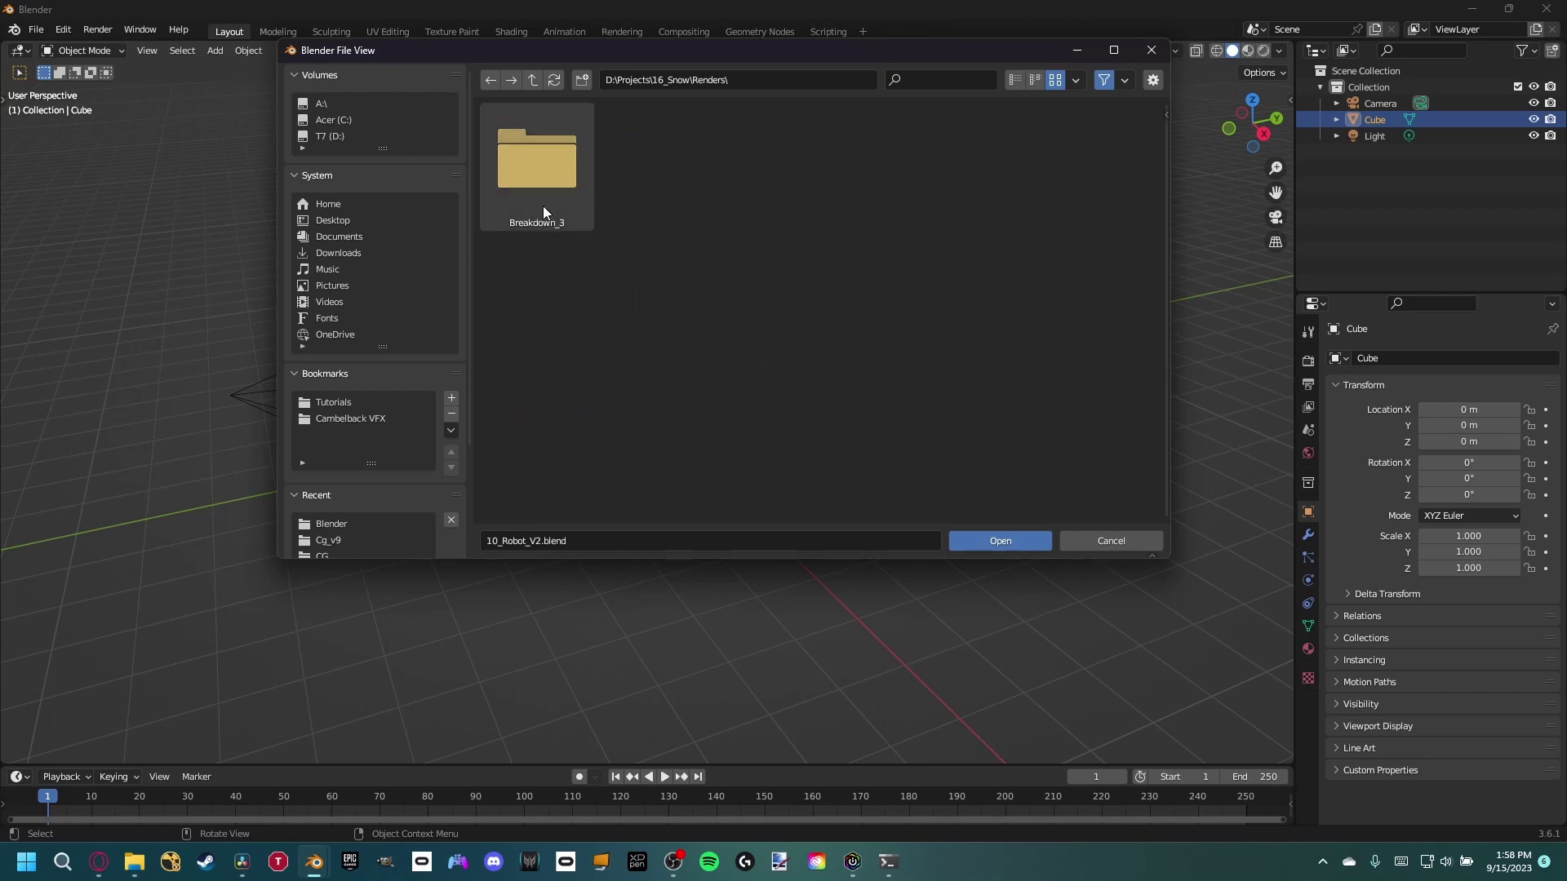
pyautogui.click(538, 78)
pyautogui.doubleClick(775, 180)
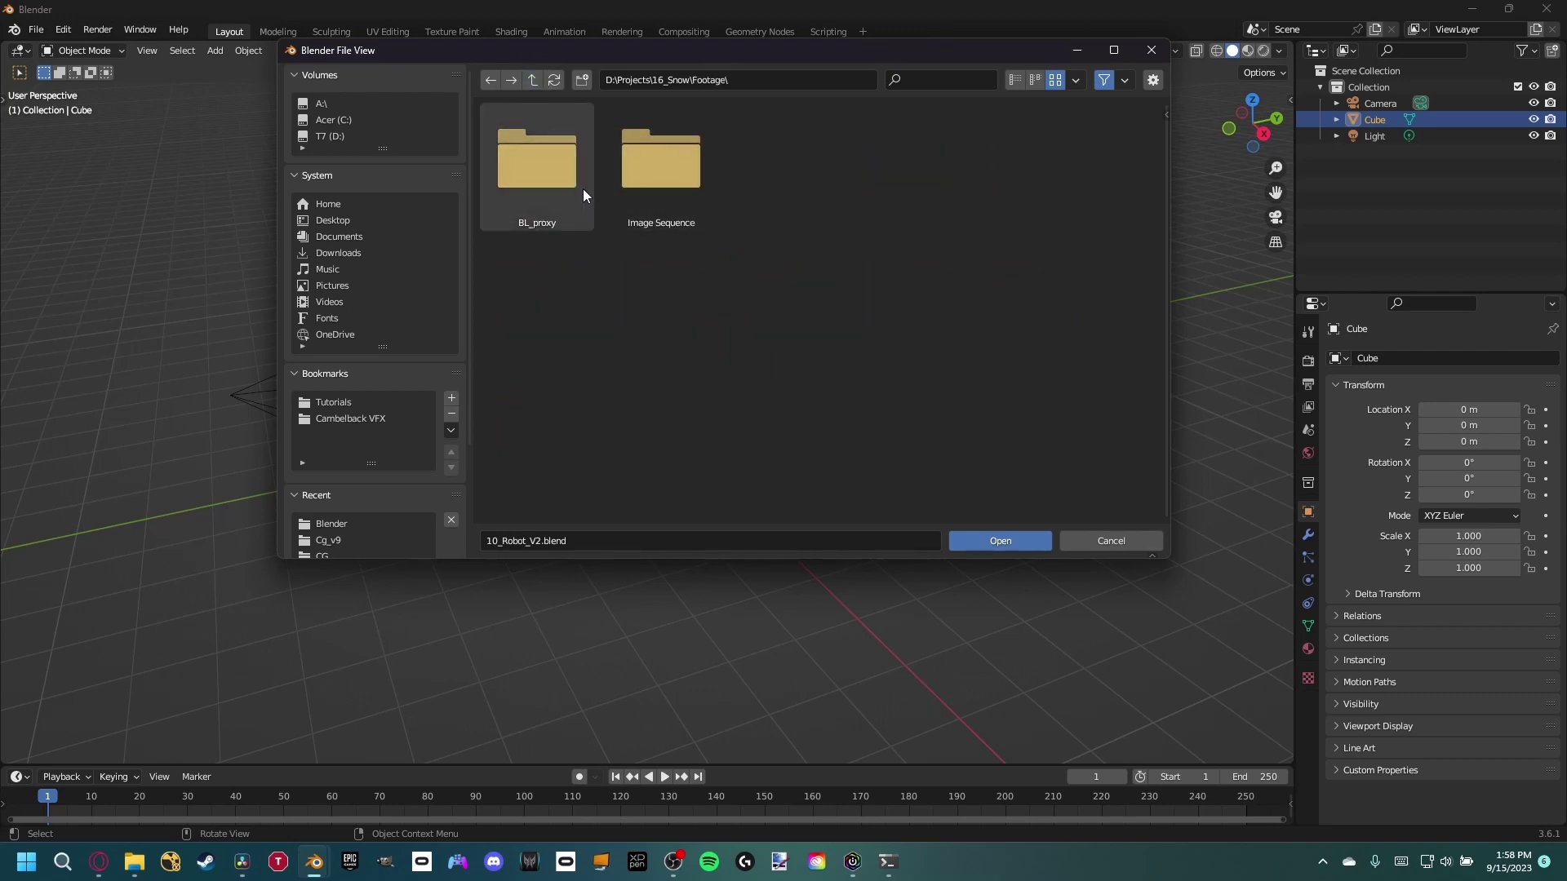
pyautogui.doubleClick(904, 280)
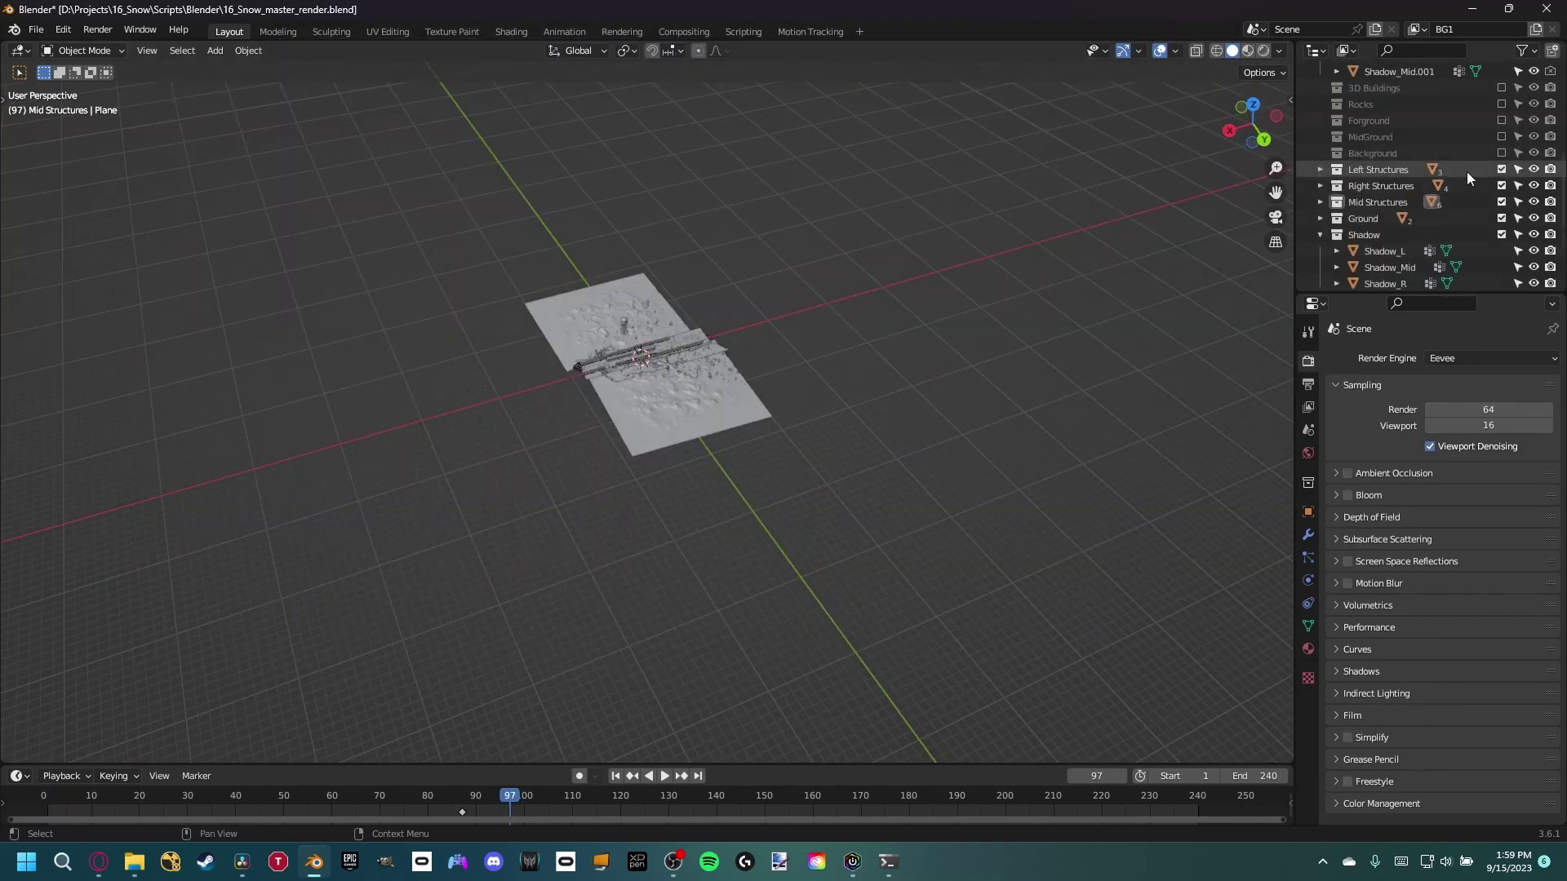
# Enlarge the Outliner and enable 3D Buildings, Rocks, Forground, MidGround and Background collections
pyautogui.scroll(-4, 1448, 170)
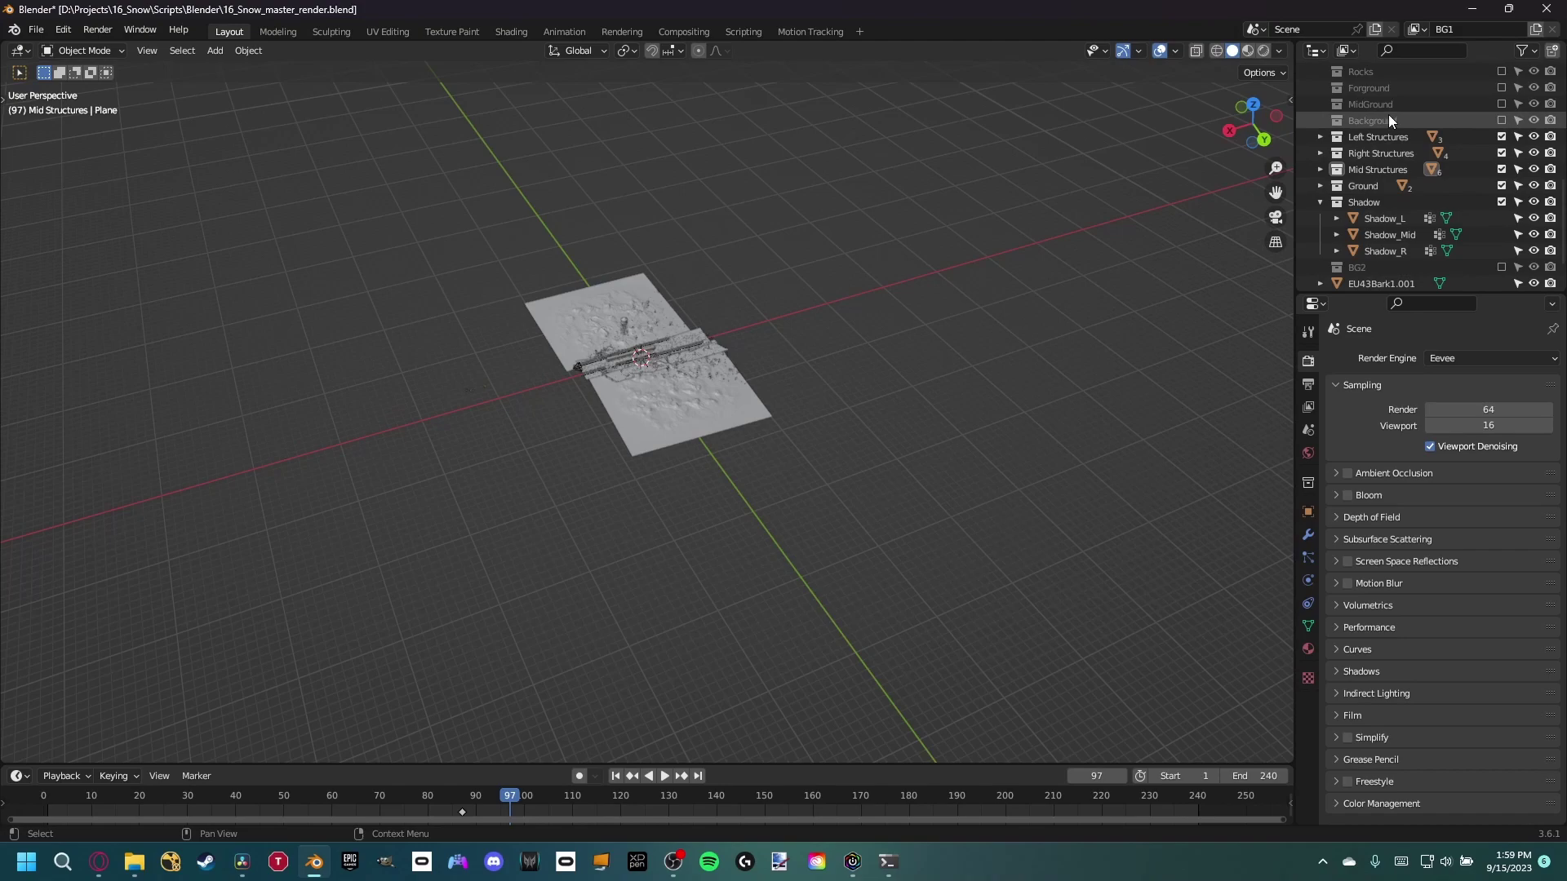
pyautogui.moveTo(1358, 291); pyautogui.dragTo(1358, 487)
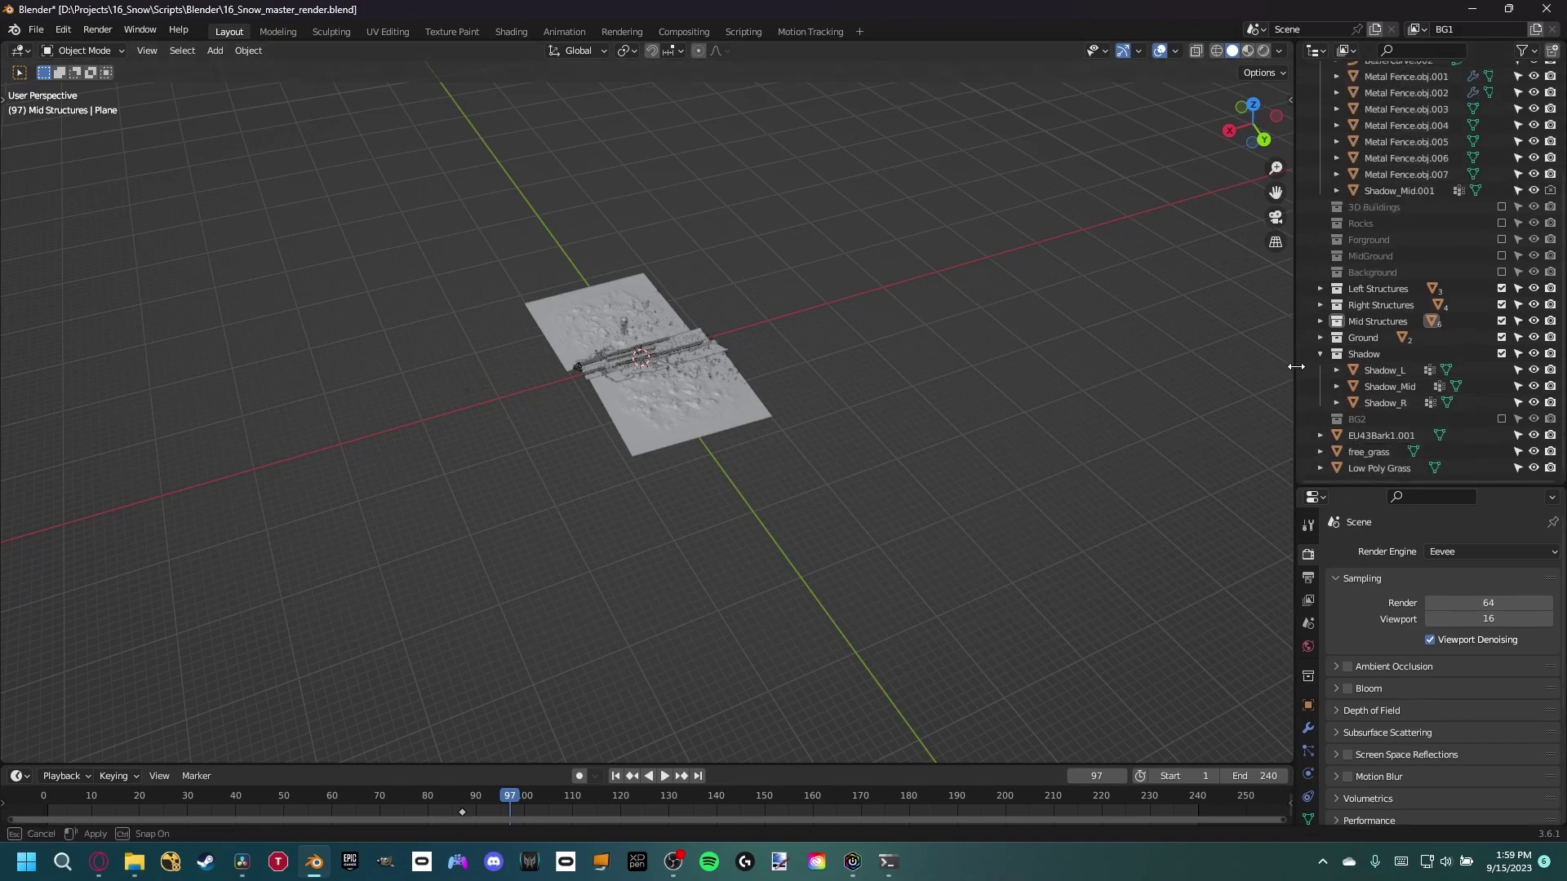
pyautogui.moveTo(1296, 366); pyautogui.dragTo(1009, 411)
pyautogui.scroll(3, 1100, 380)
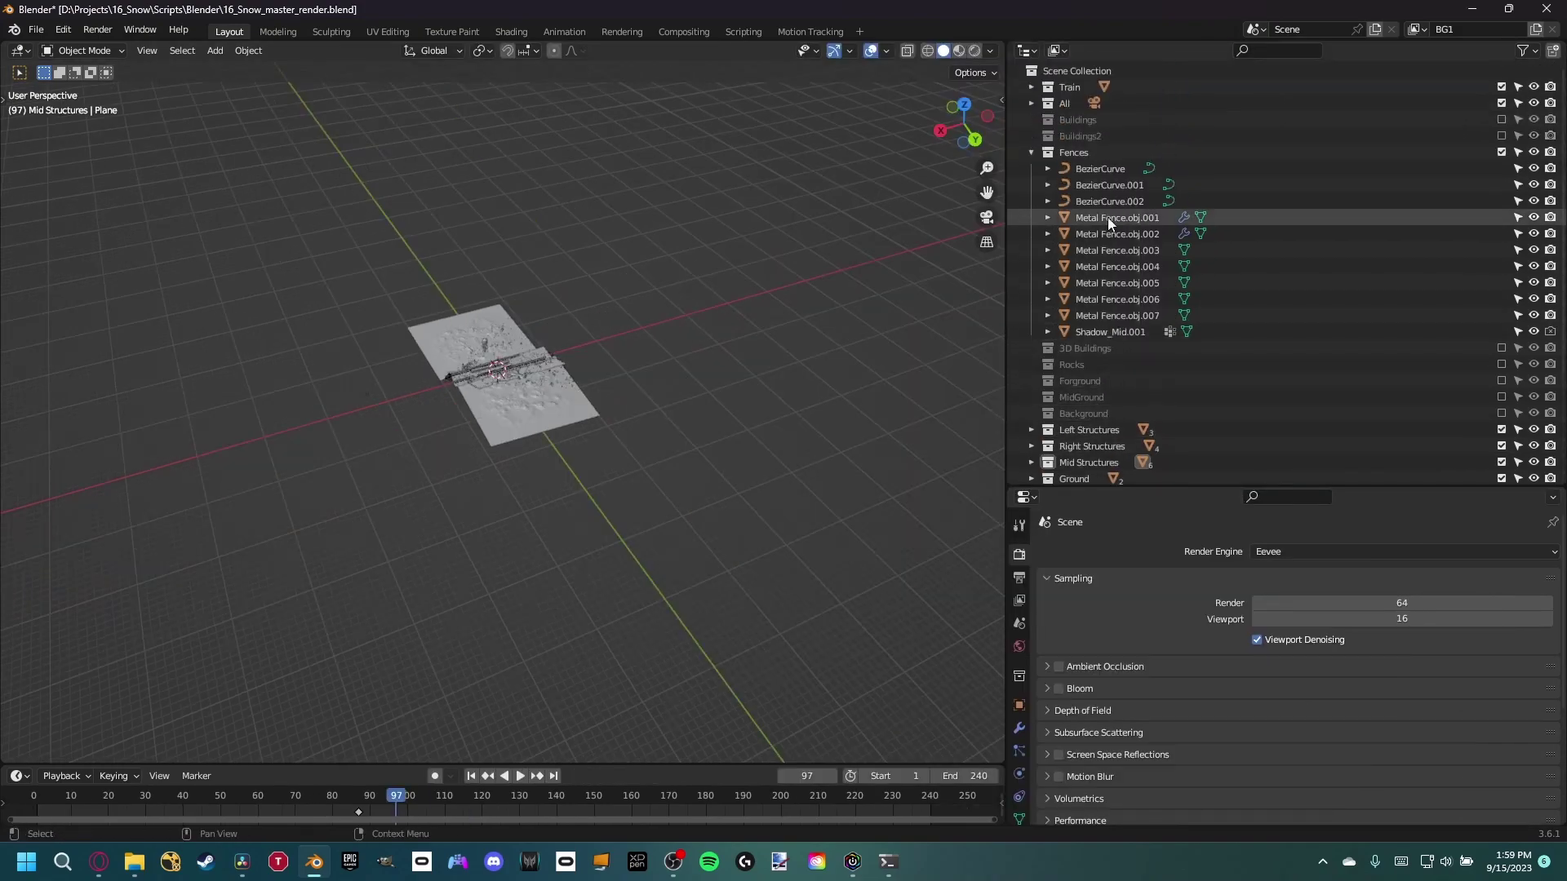
pyautogui.click(1500, 348)
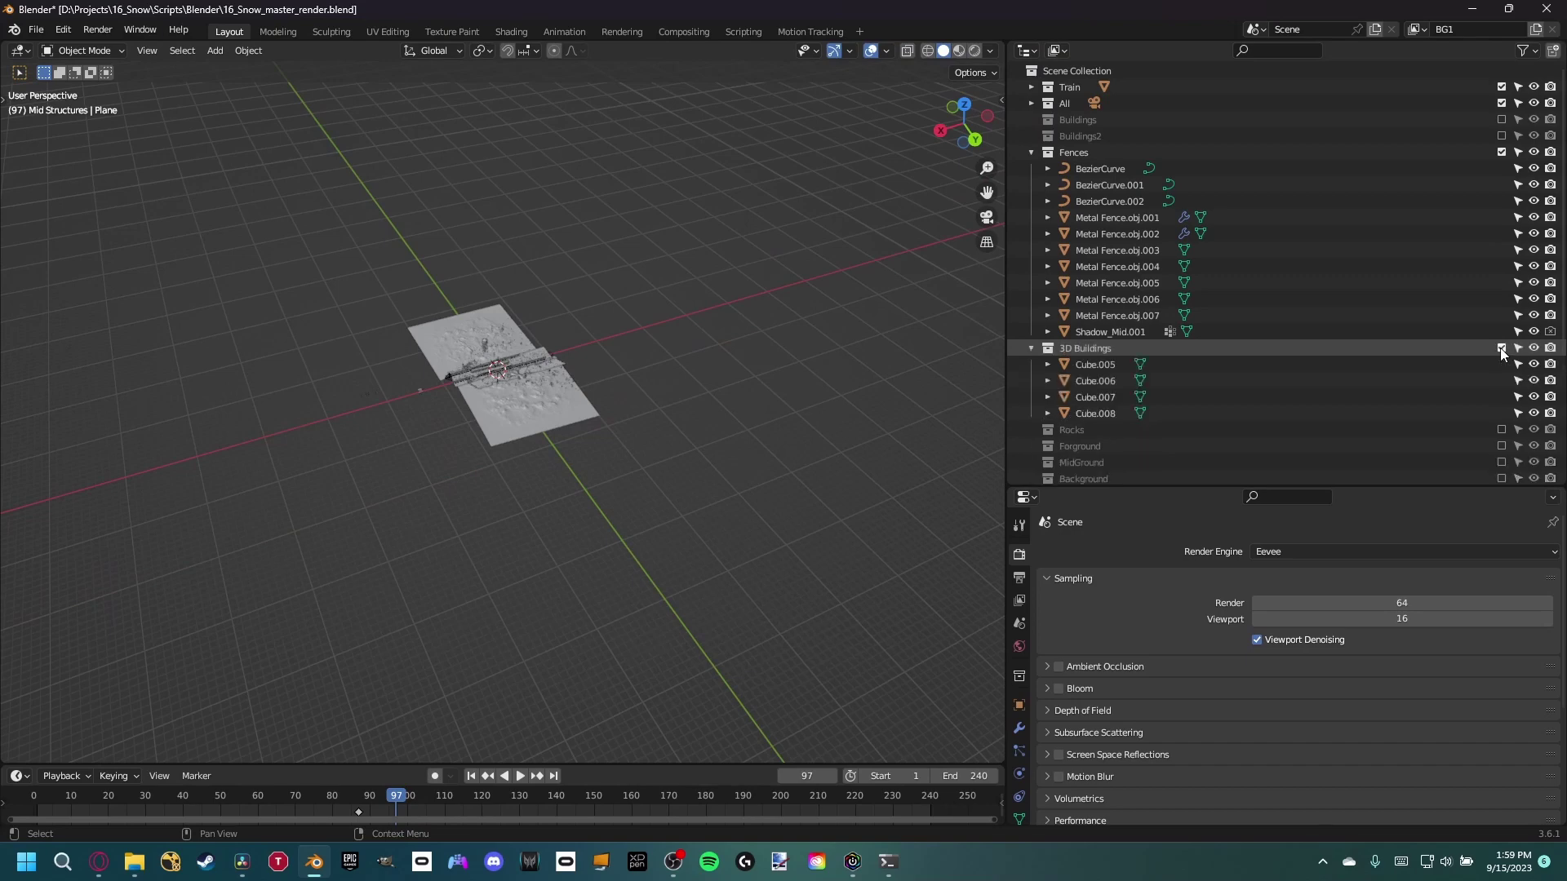
pyautogui.click(1501, 429)
pyautogui.click(1502, 446)
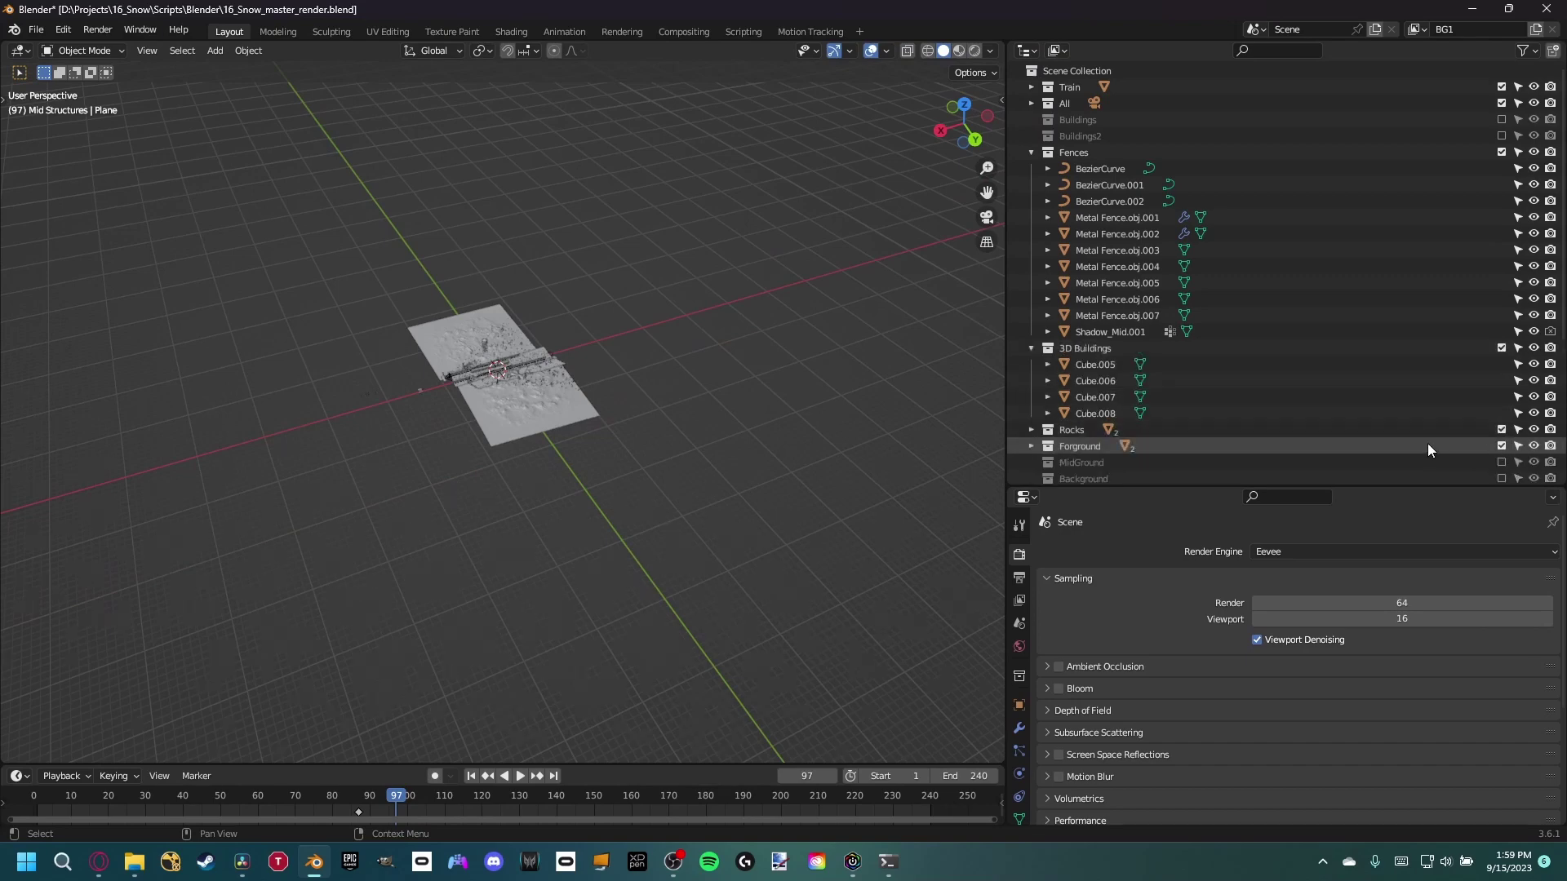
pyautogui.scroll(-2, 1460, 428)
pyautogui.click(1500, 397)
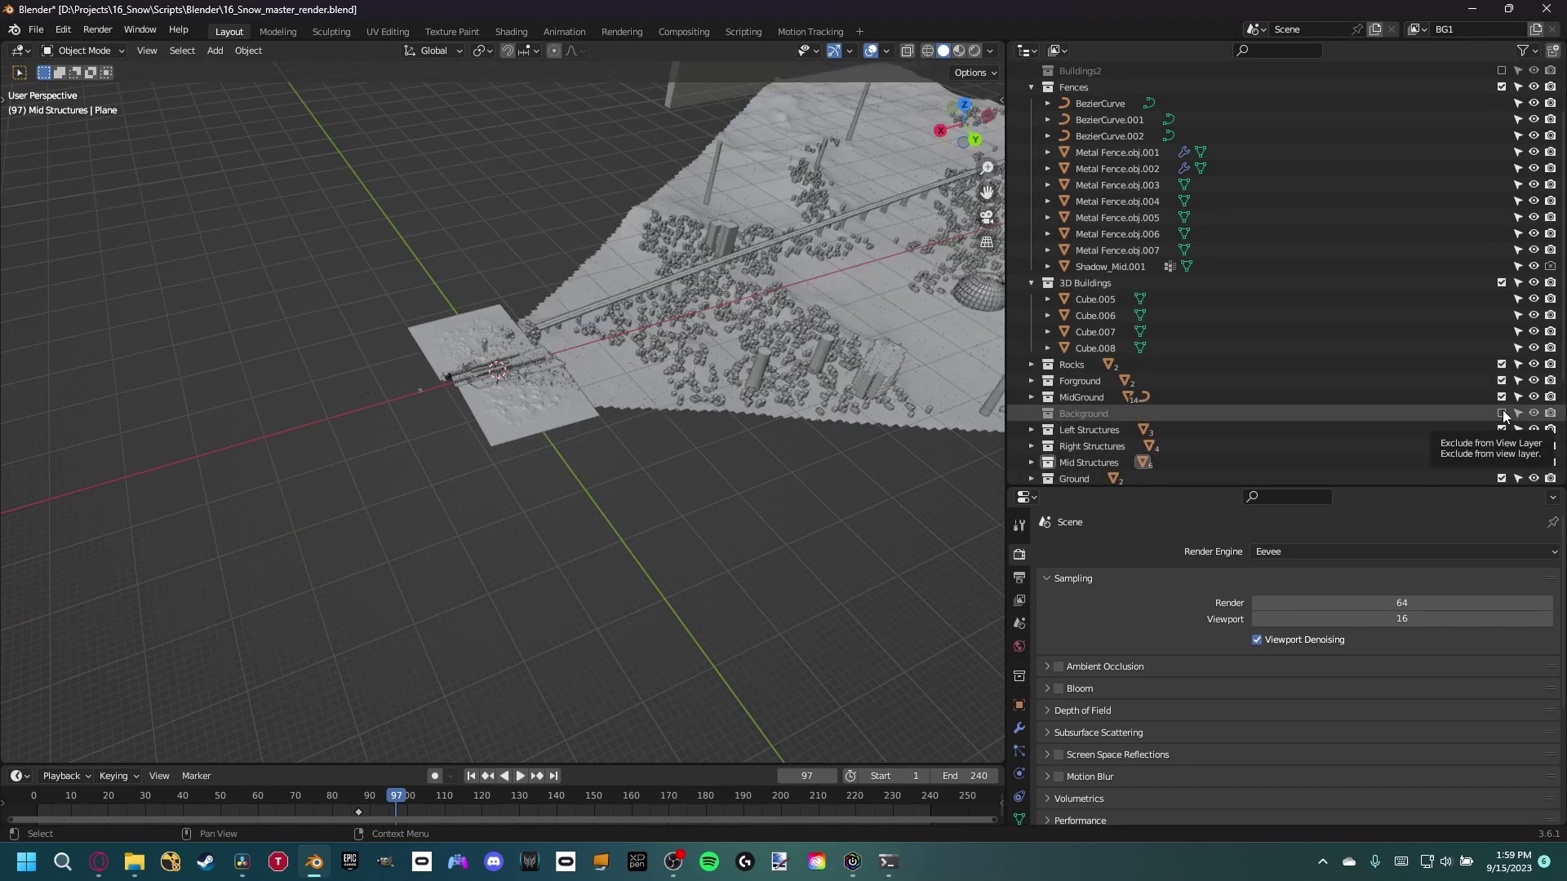
pyautogui.click(1501, 413)
pyautogui.scroll(3, 741, 311)
# Fly through the snowy city in walk mode, from the dome up over the skyline toward the fence
pyautogui.moveTo(741, 312); pyautogui.dragTo(759, 296, button='middle')
pyautogui.hotkey('shift', '`')
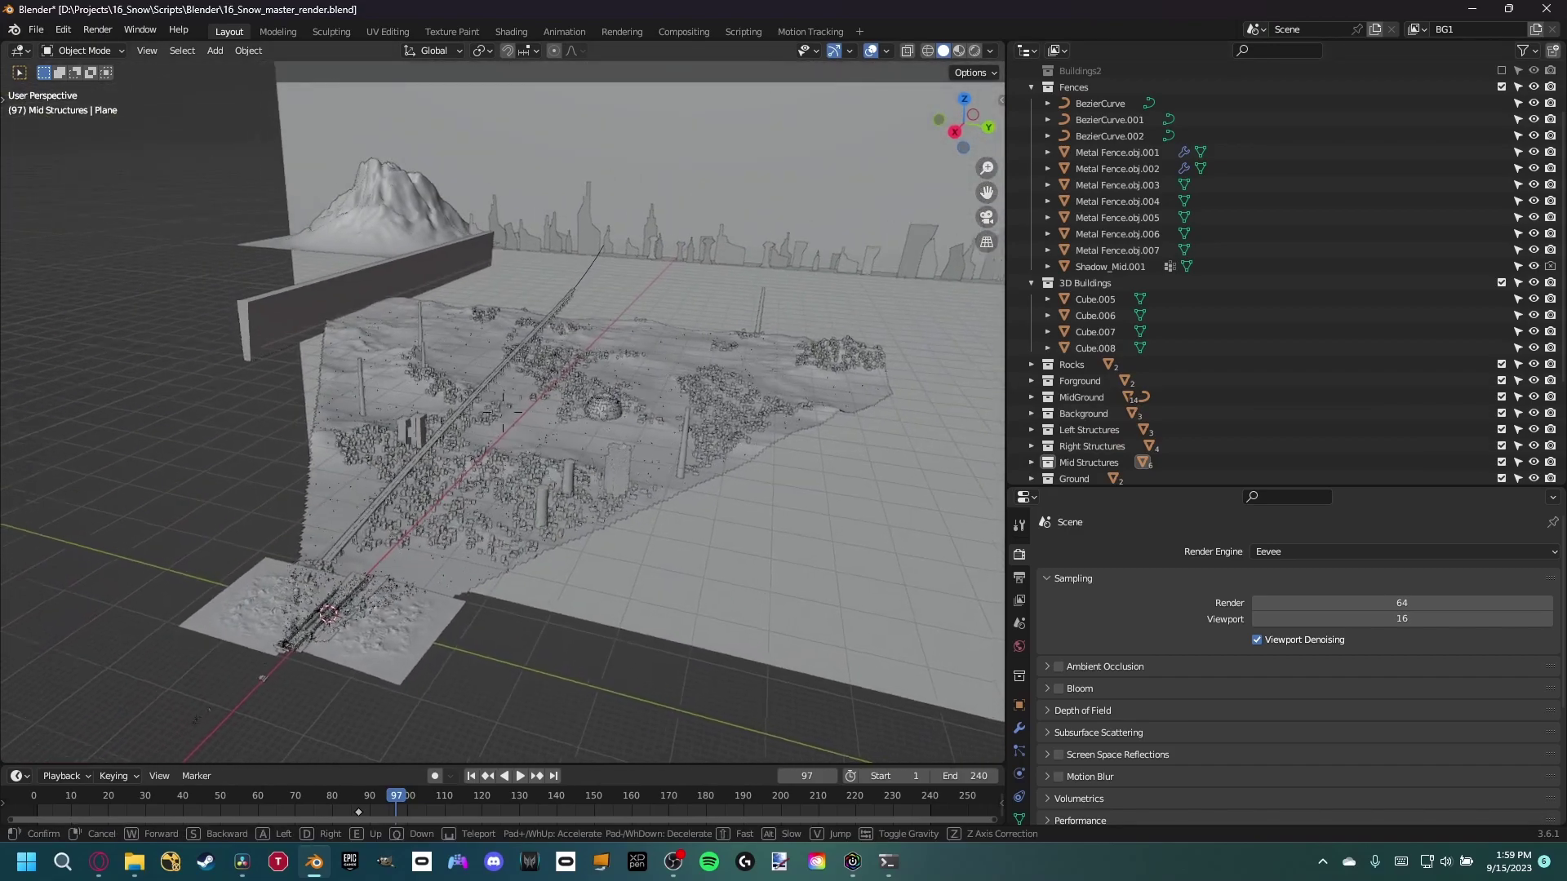
pyautogui.press('w')
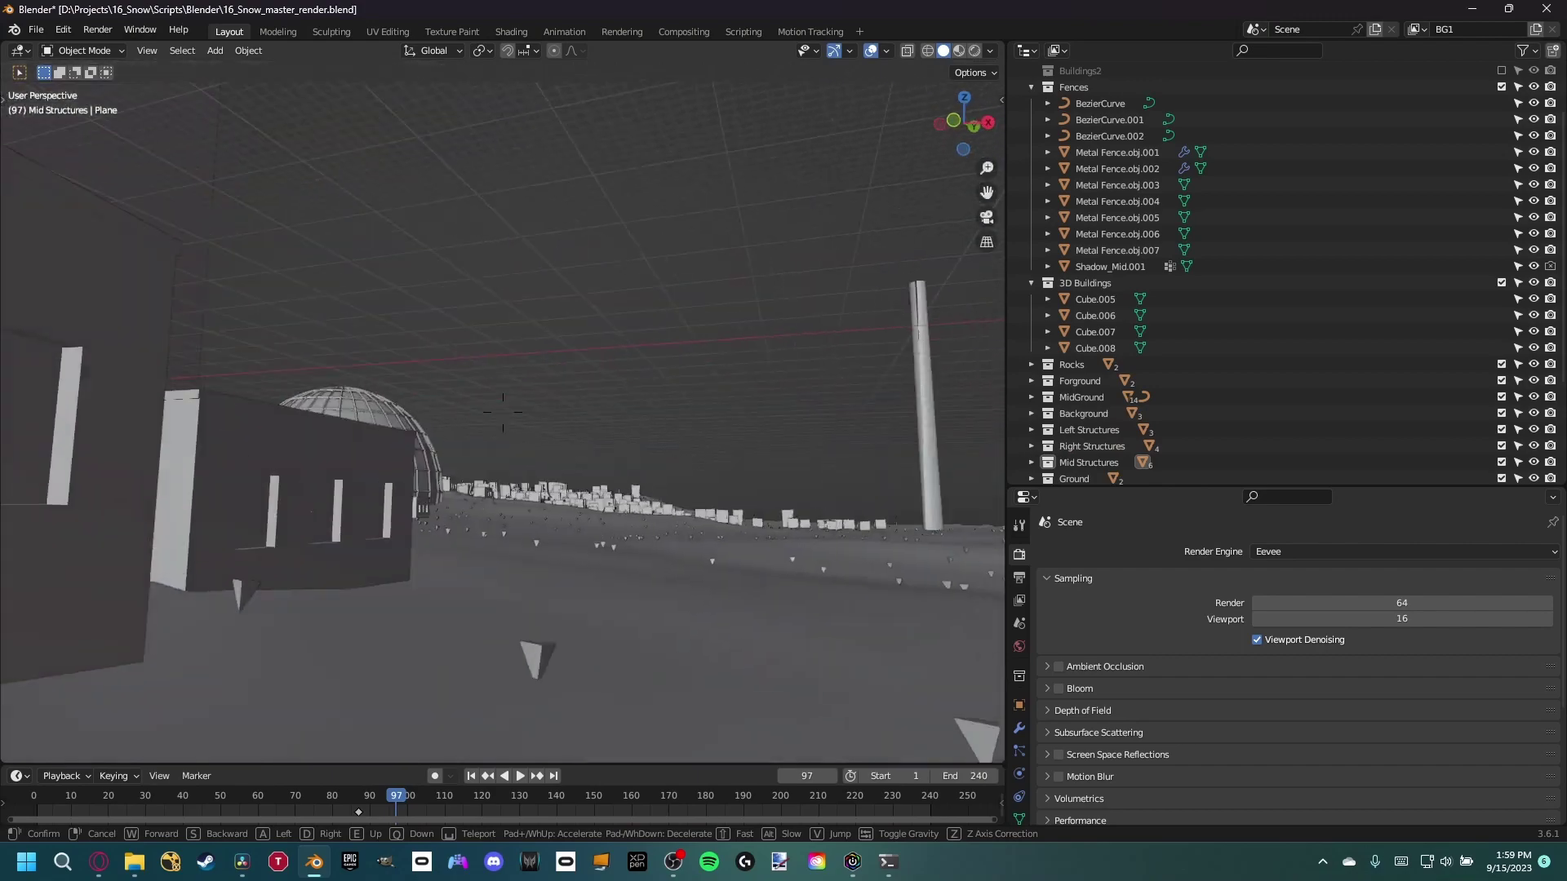
pyautogui.moveTo(503, 412)
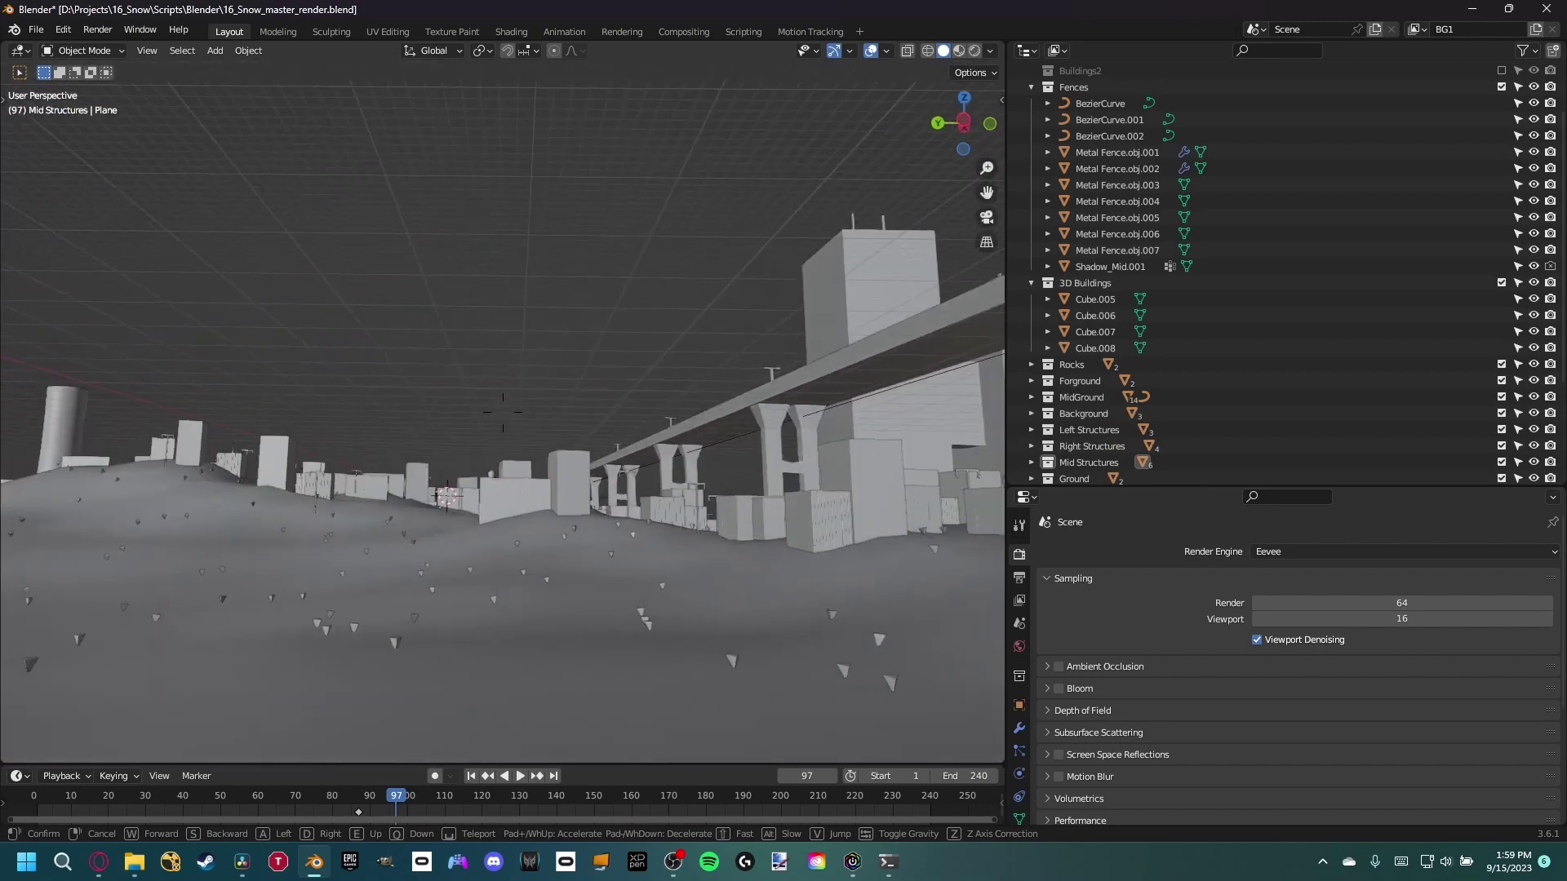
pyautogui.press('e')
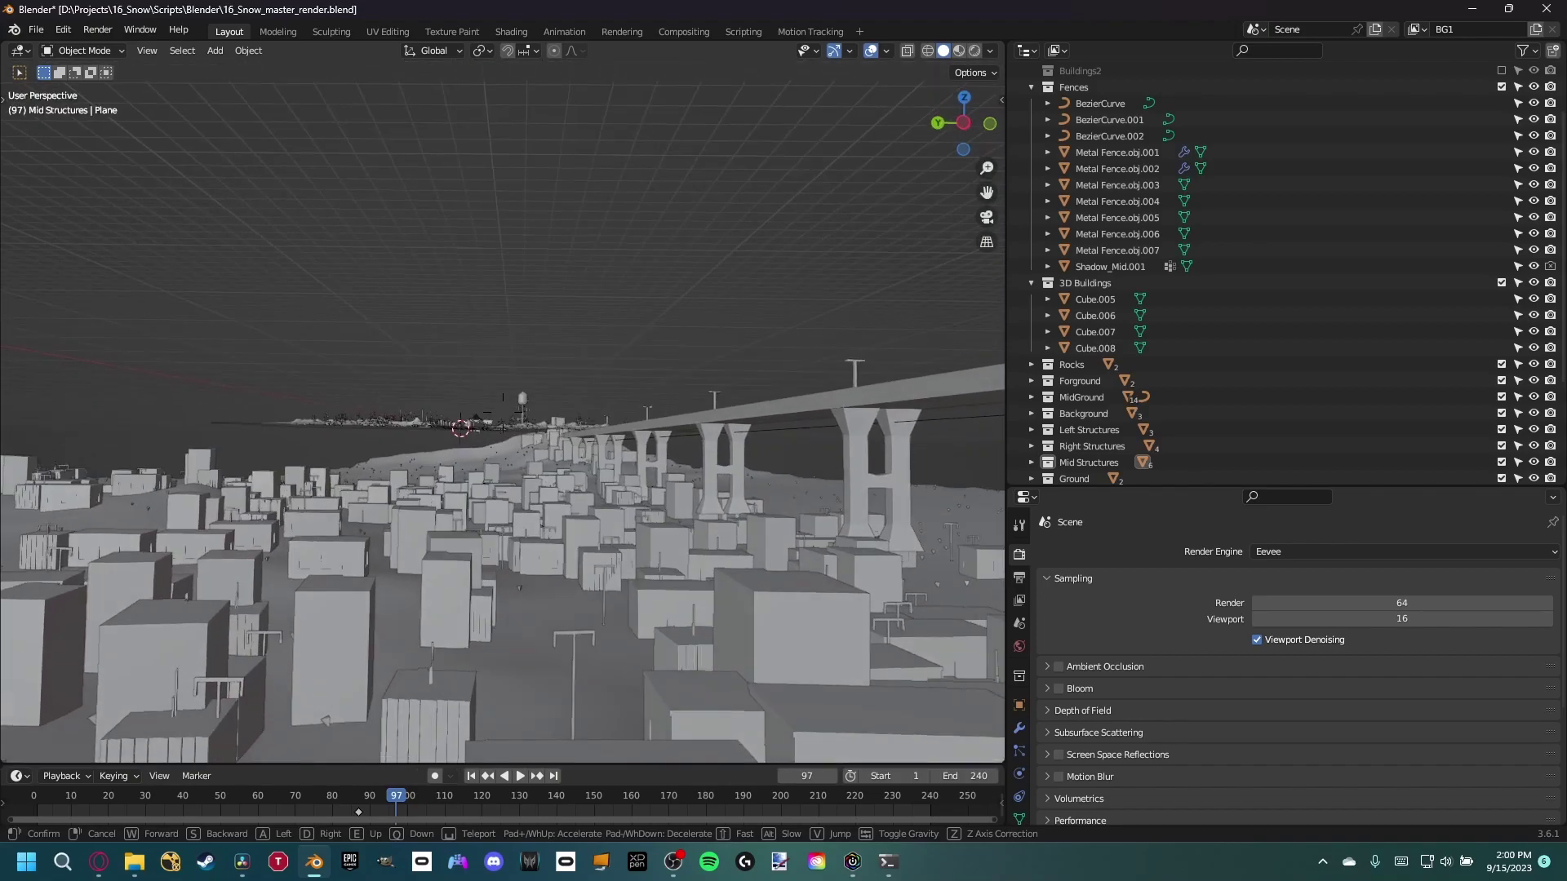
pyautogui.press('w')
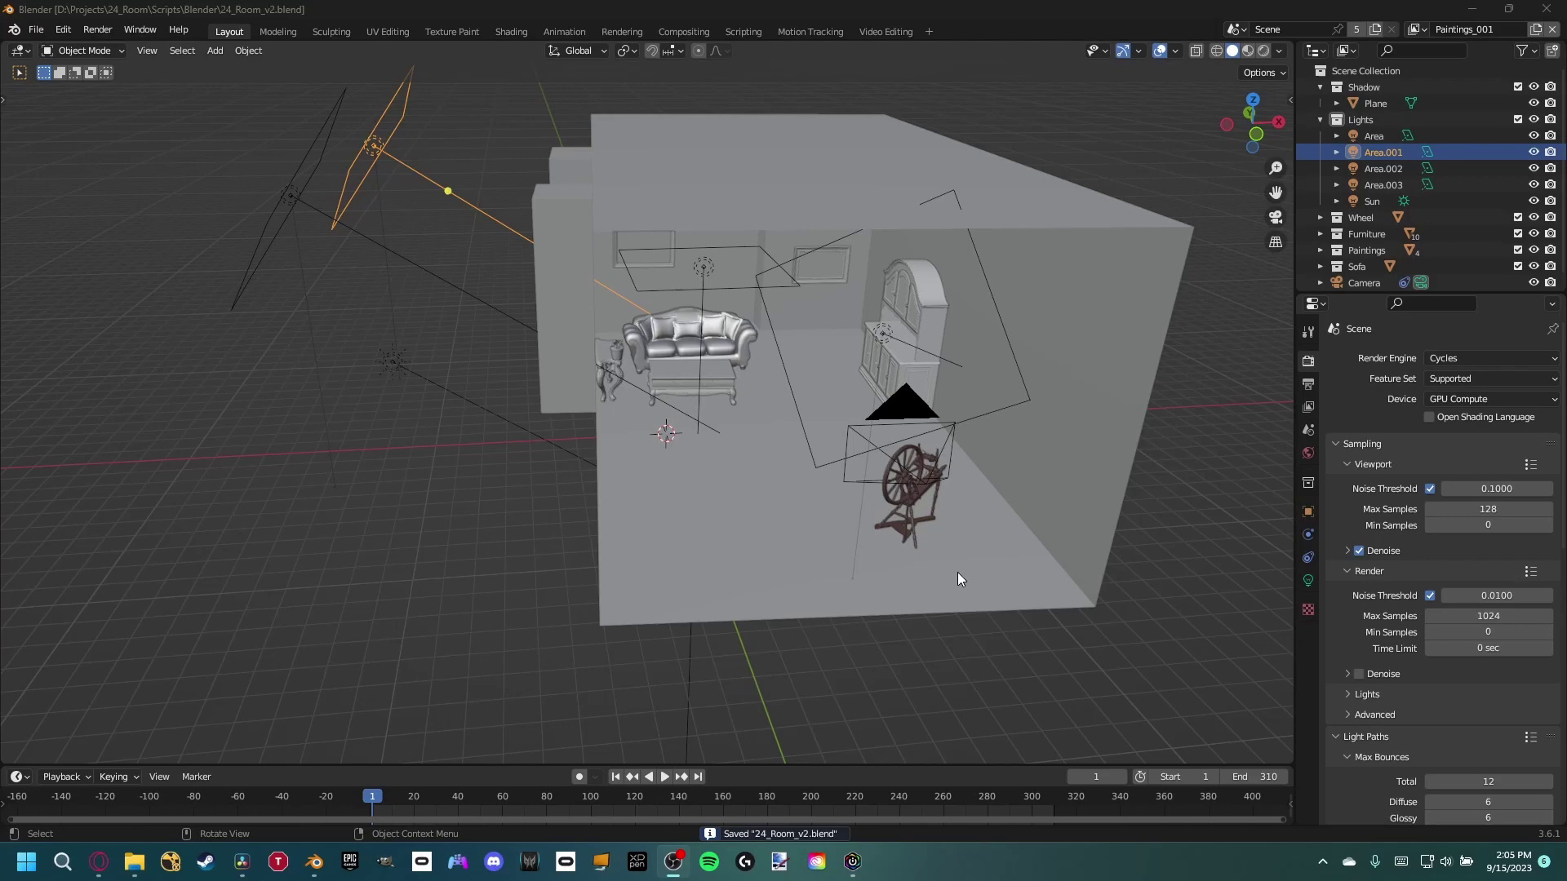
# Unhide the Sun, Area, Area.001, Area.002 and Area.003 lights in the Outliner
pyautogui.scroll(3, 957, 571)
pyautogui.moveTo(957, 572); pyautogui.dragTo(792, 377, button='middle')
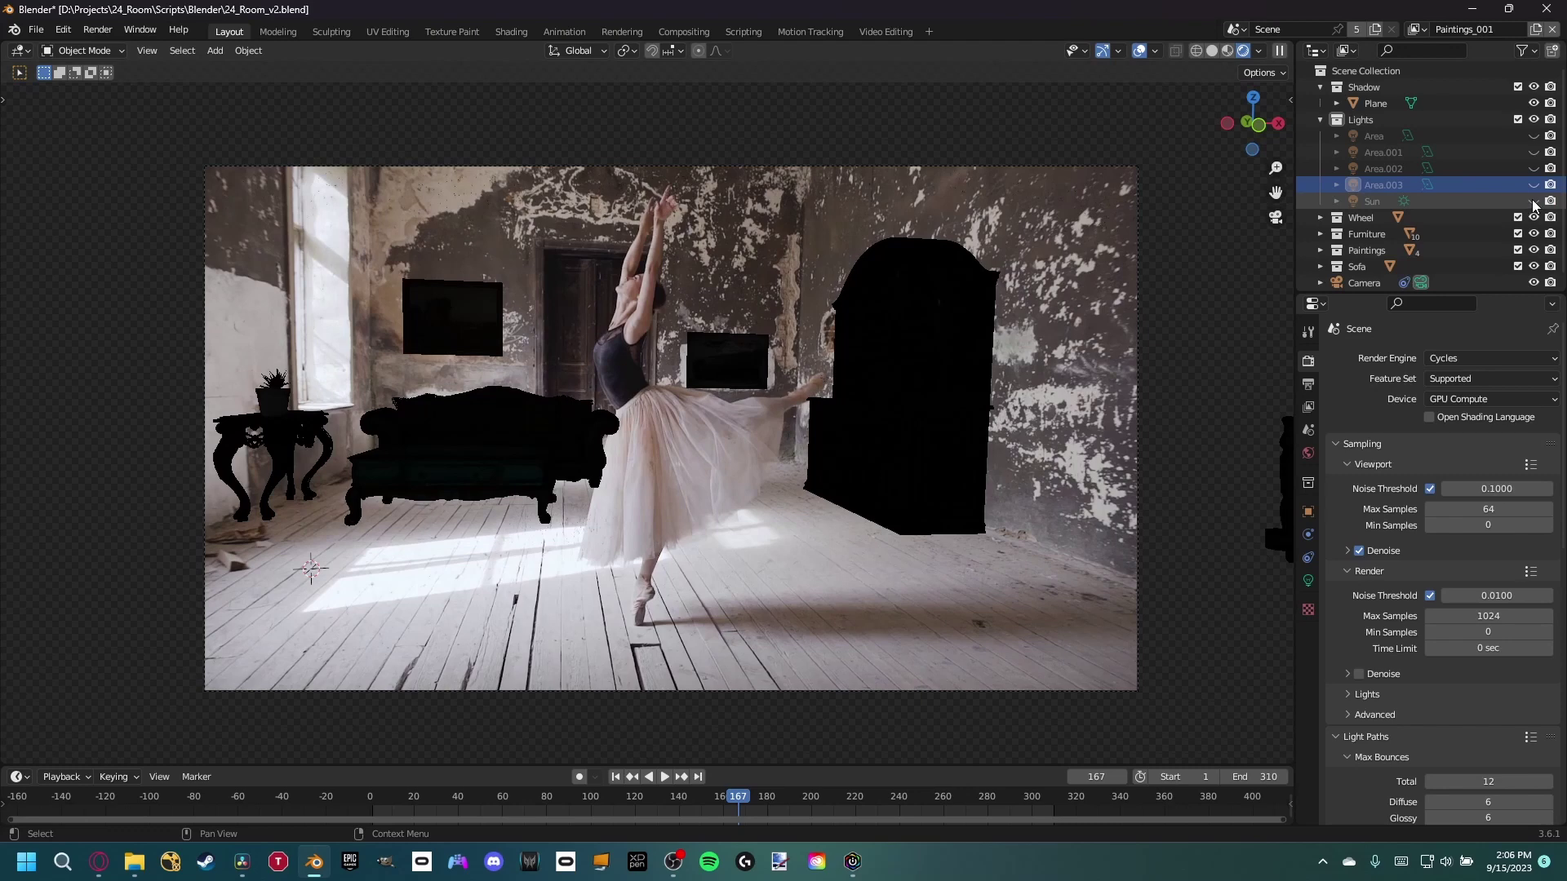
pyautogui.click(1534, 201)
pyautogui.click(1533, 135)
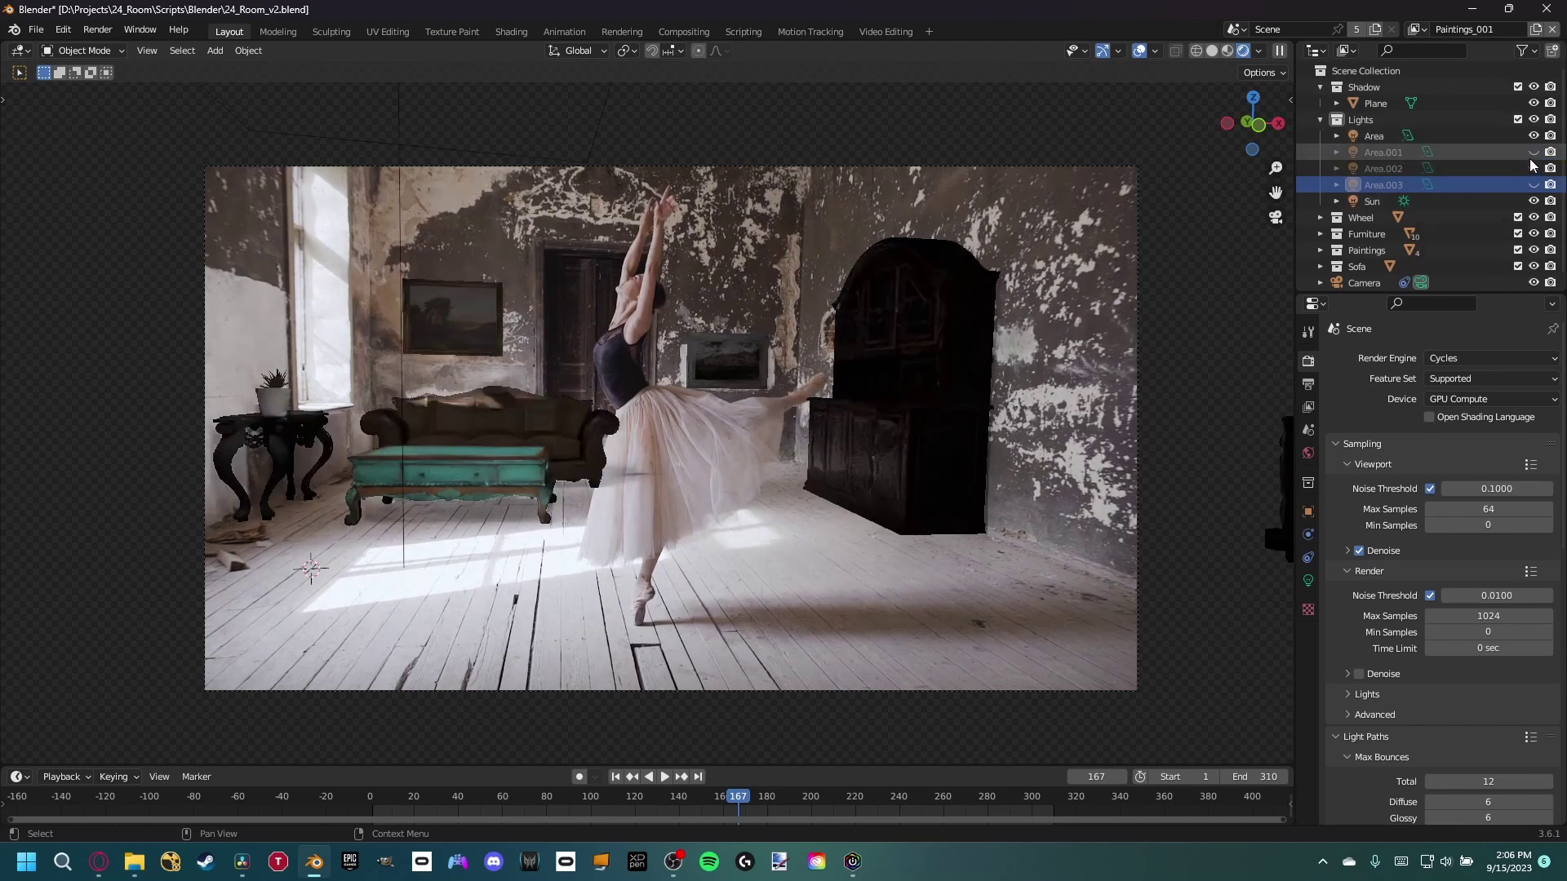
pyautogui.click(1531, 167)
pyautogui.click(1532, 155)
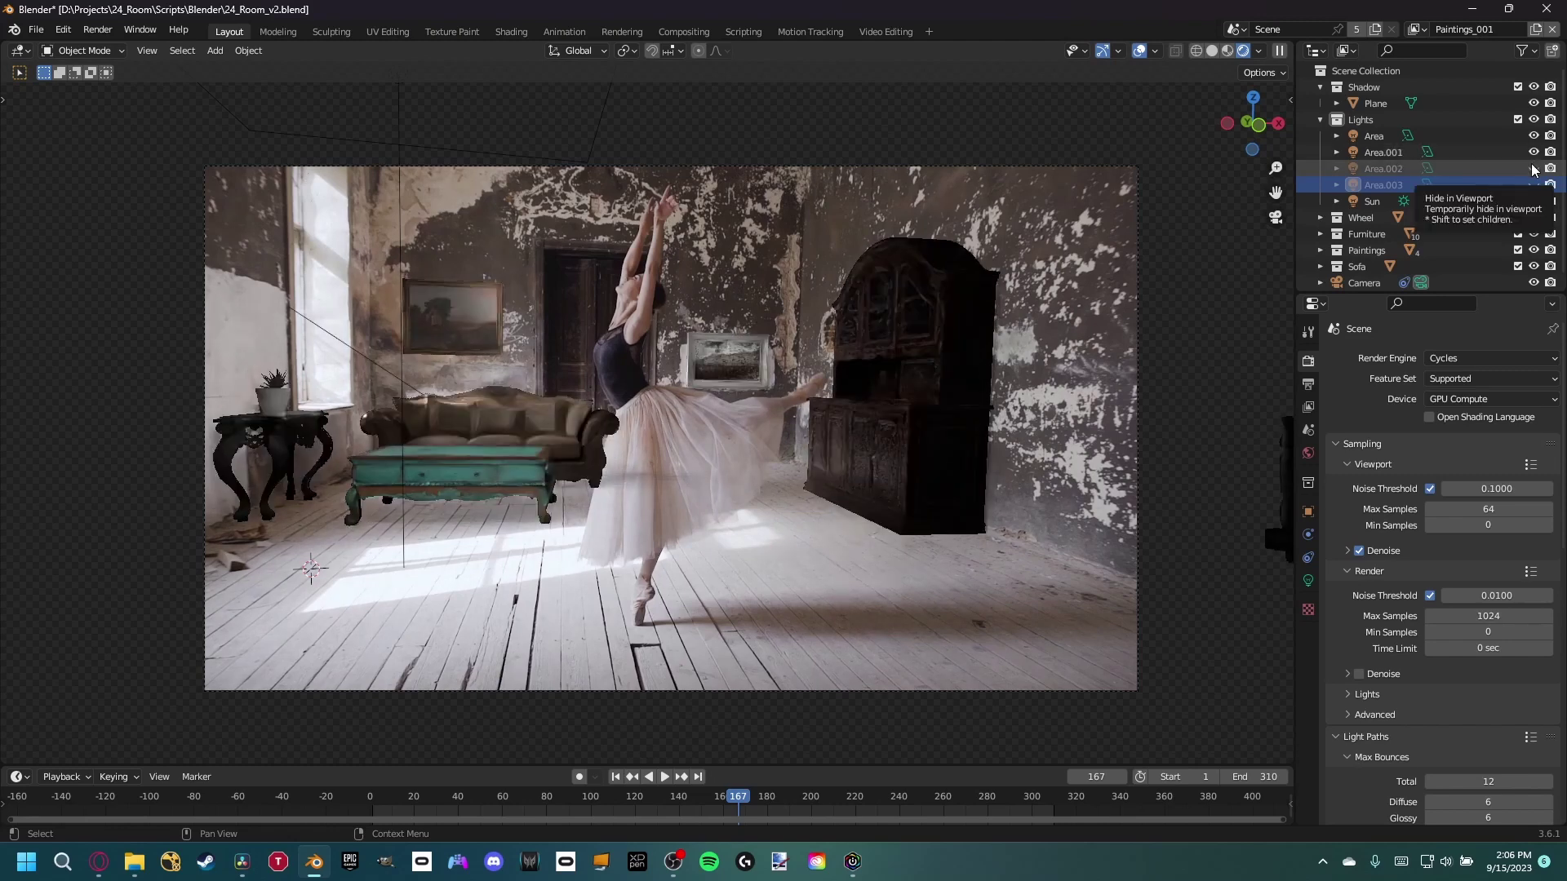
pyautogui.moveTo(1532, 169); pyautogui.dragTo(1532, 184)
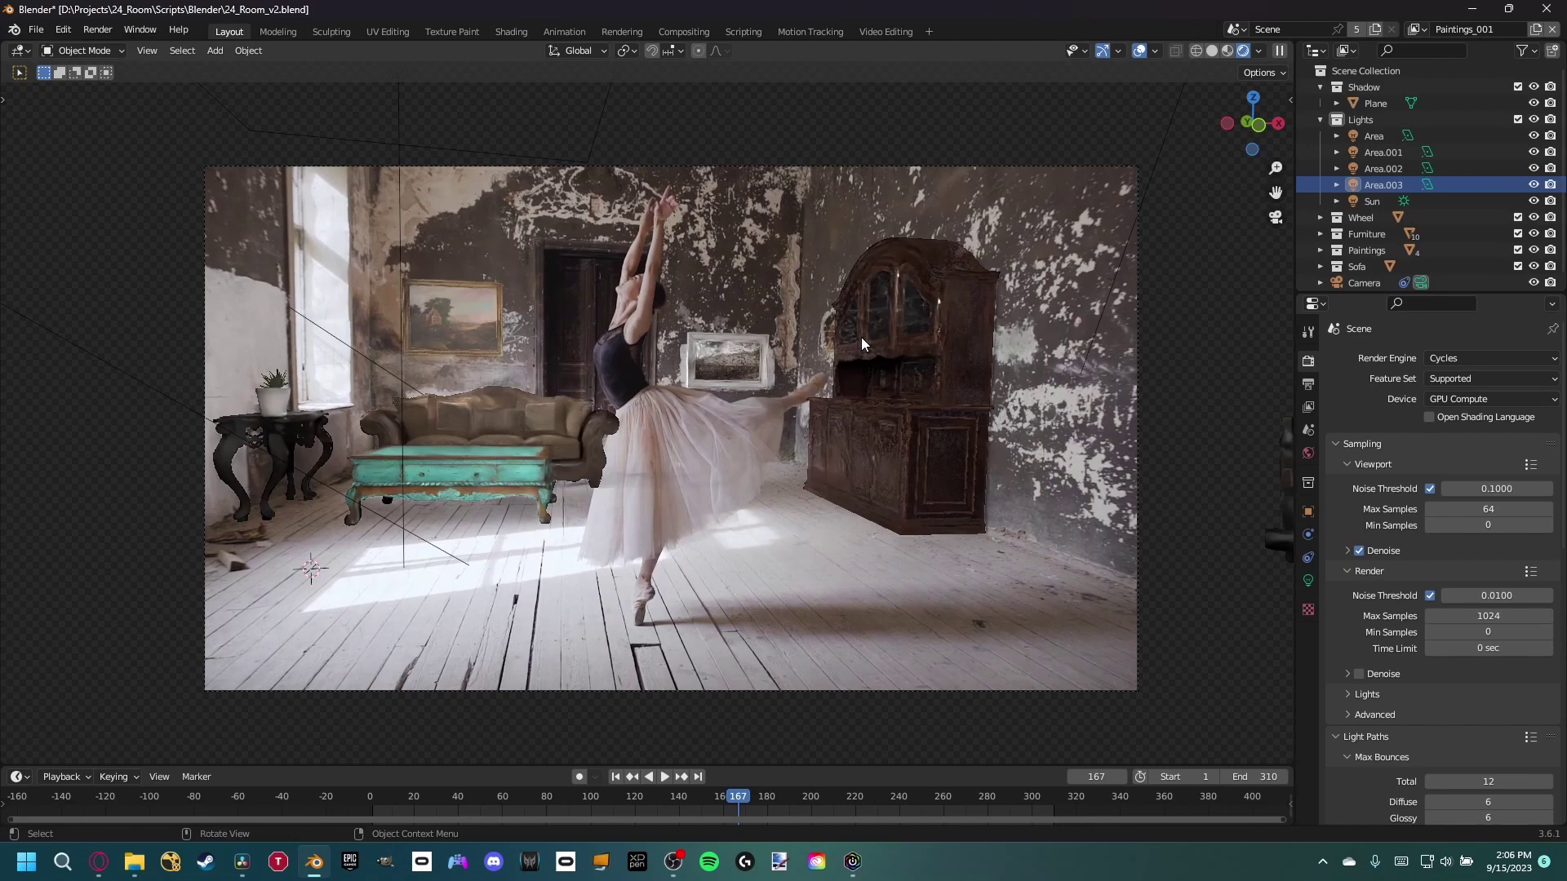
# Rotate the Area.003 light around the vertical Z axis
pyautogui.moveTo(805, 419); pyautogui.dragTo(796, 426, button='middle')
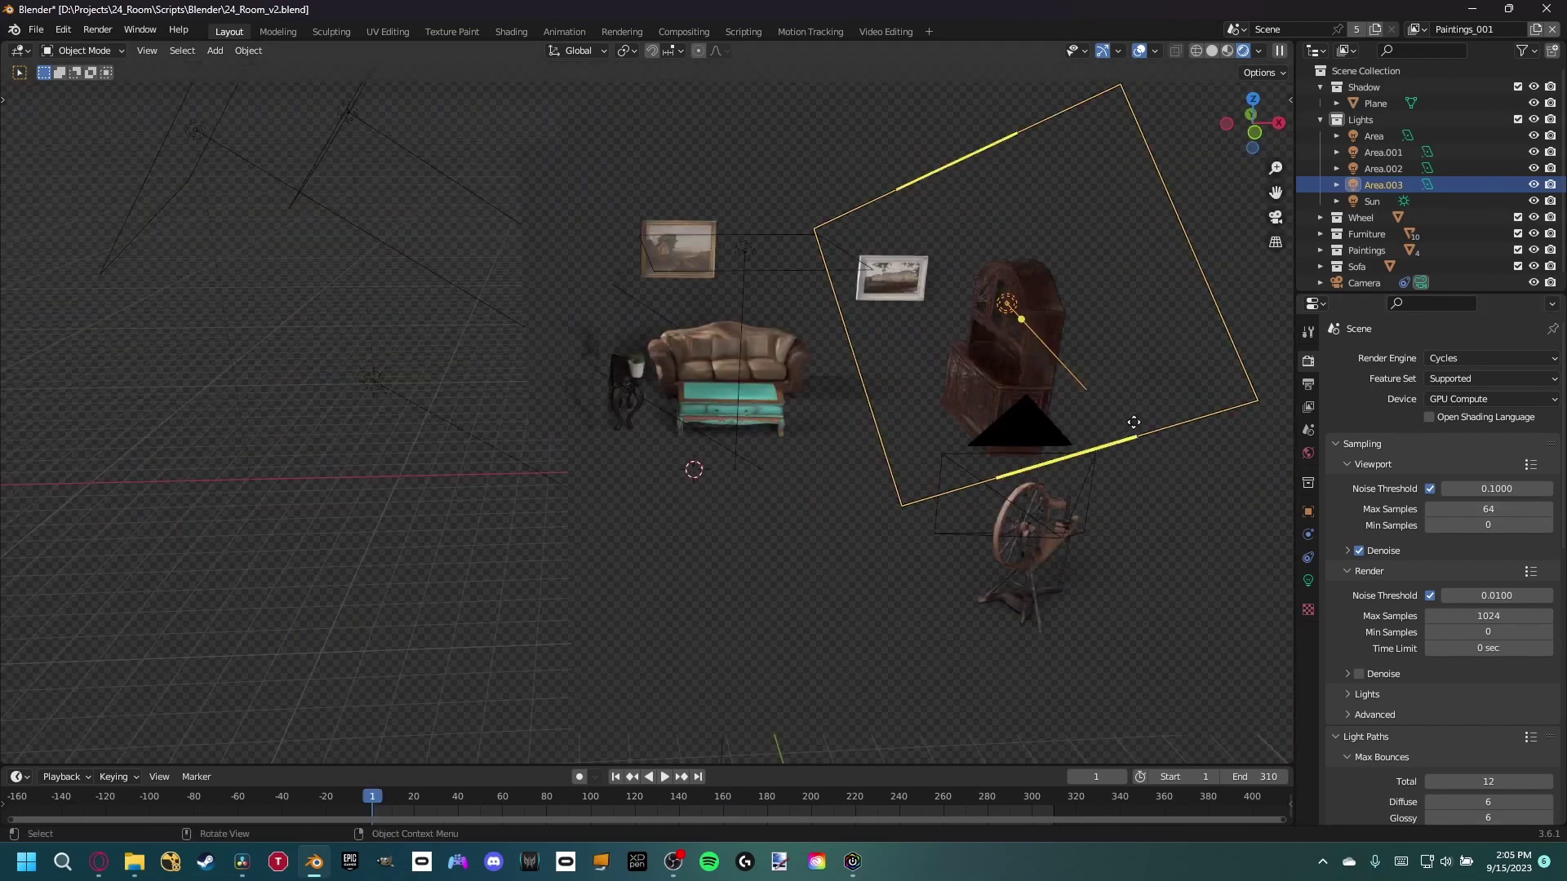
pyautogui.press('r')
pyautogui.press('z')
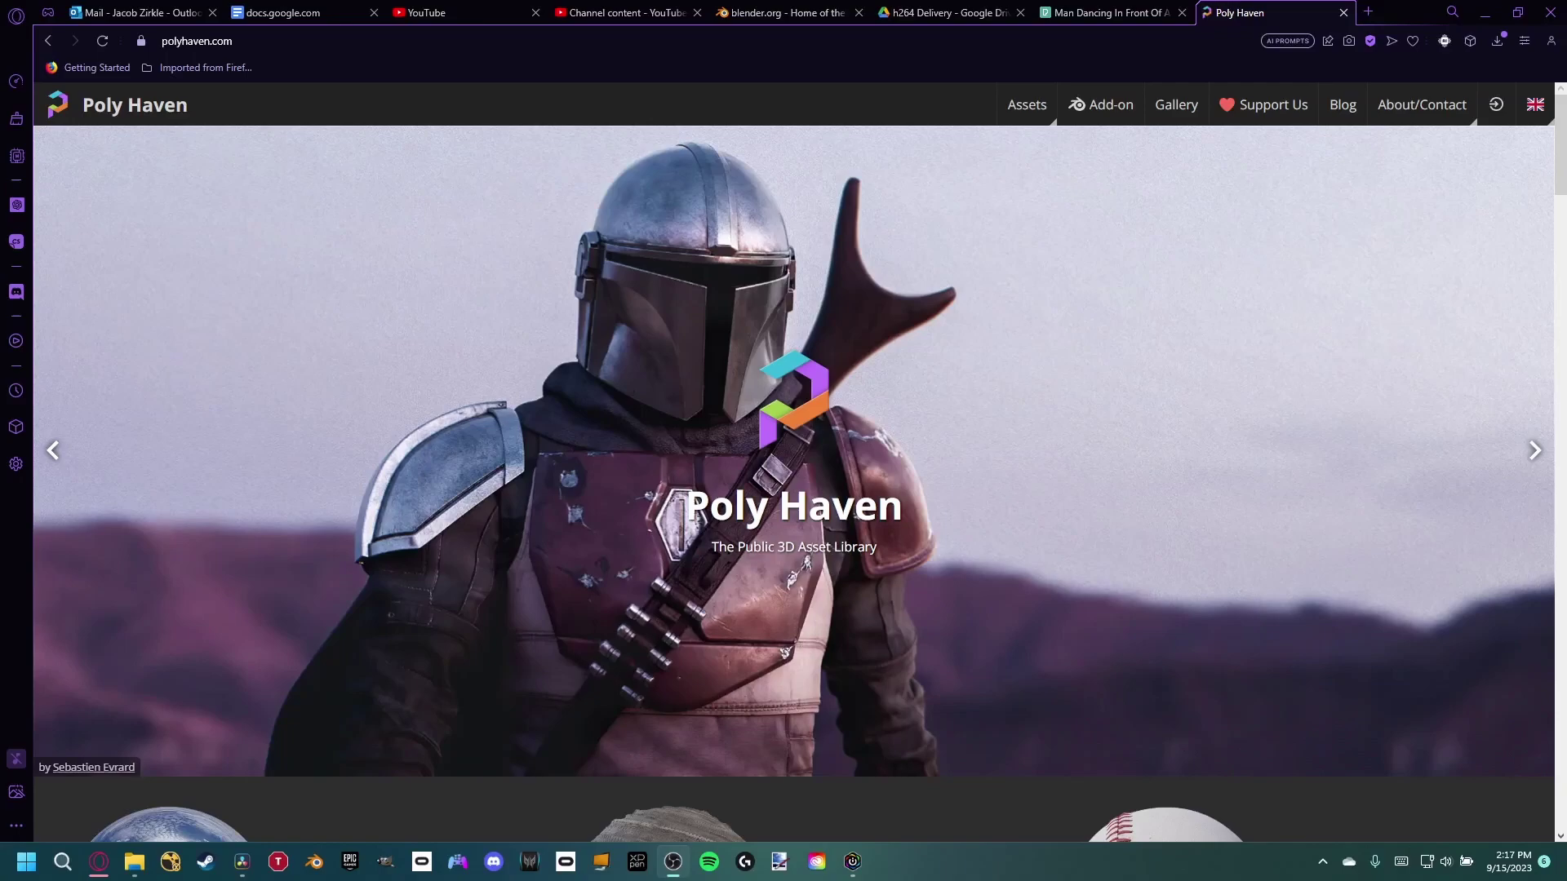
# Browse the Poly Haven HDRIs library
pyautogui.scroll(-7, 967, 505)
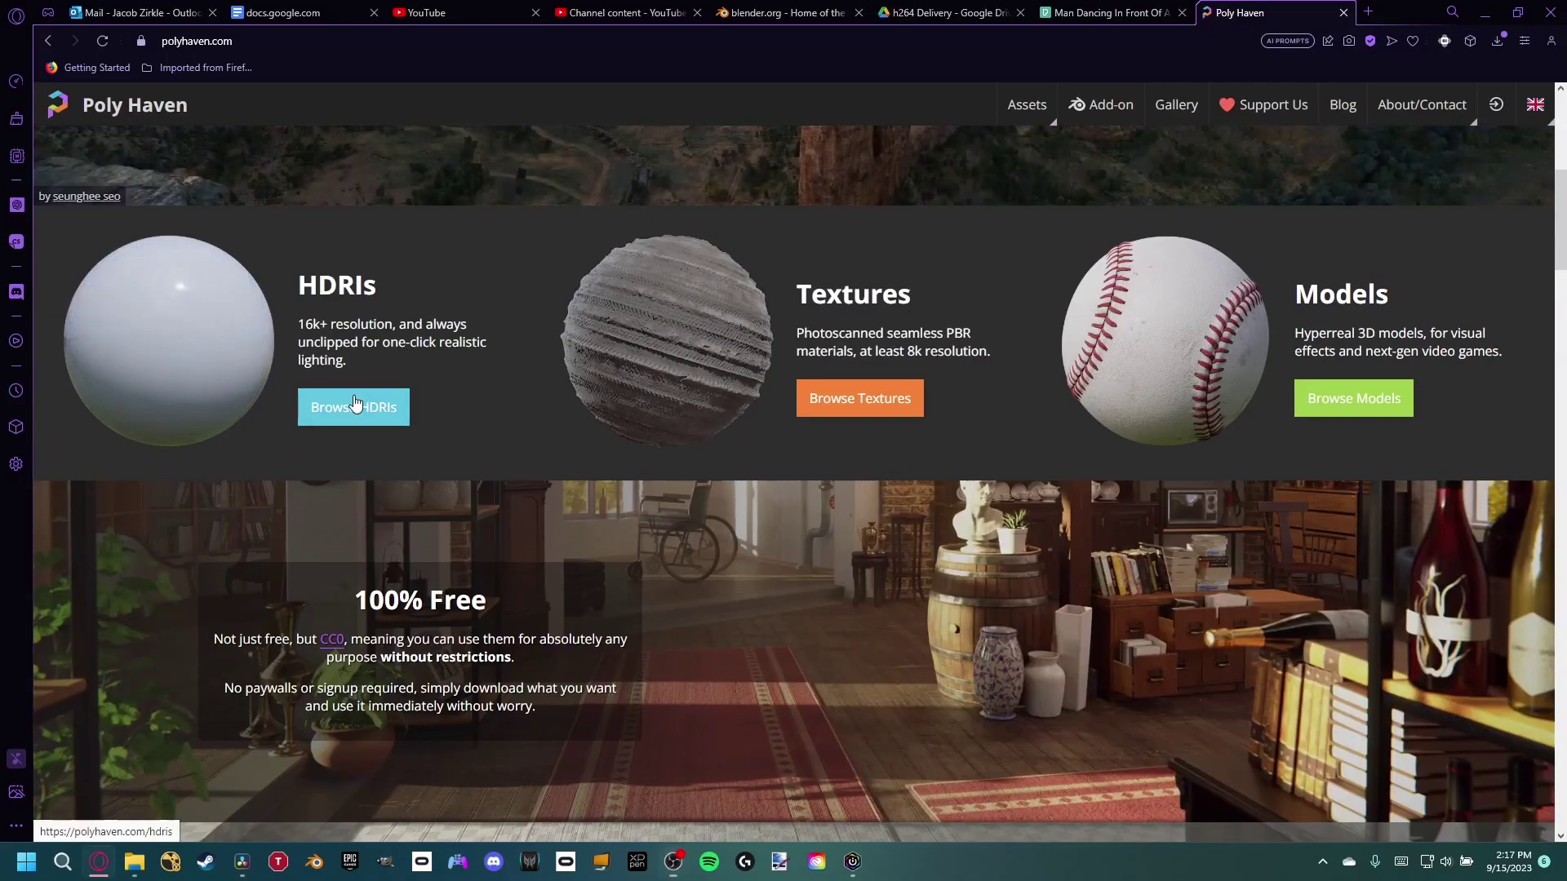
pyautogui.click(384, 403)
pyautogui.scroll(-12, 673, 374)
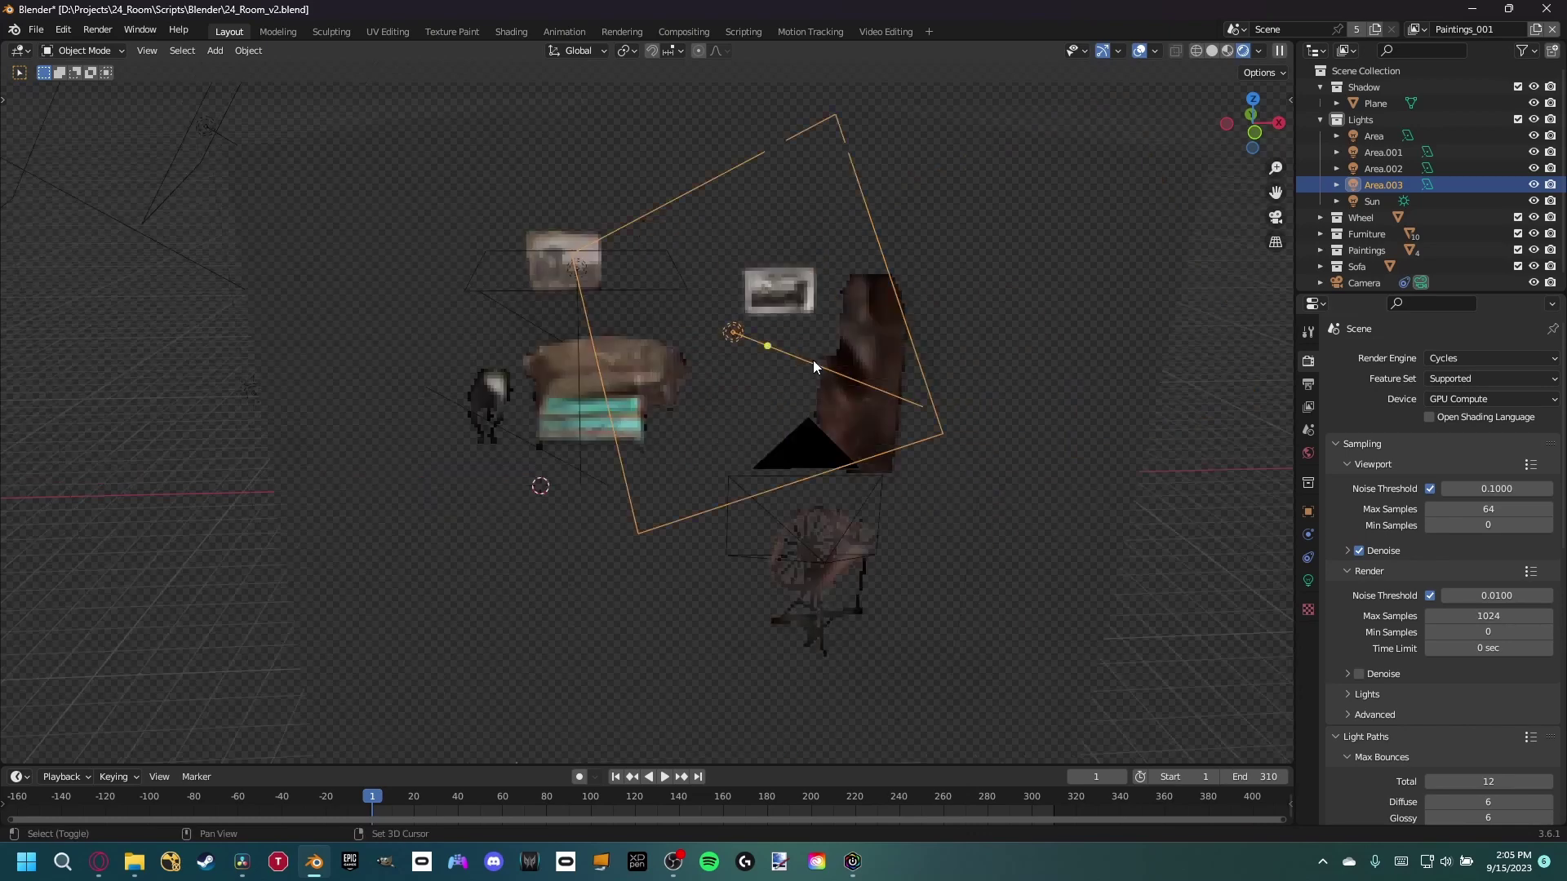
# Hide Area.002 and Area.001, then hide the Area light above the sofa
pyautogui.click(40, 149)
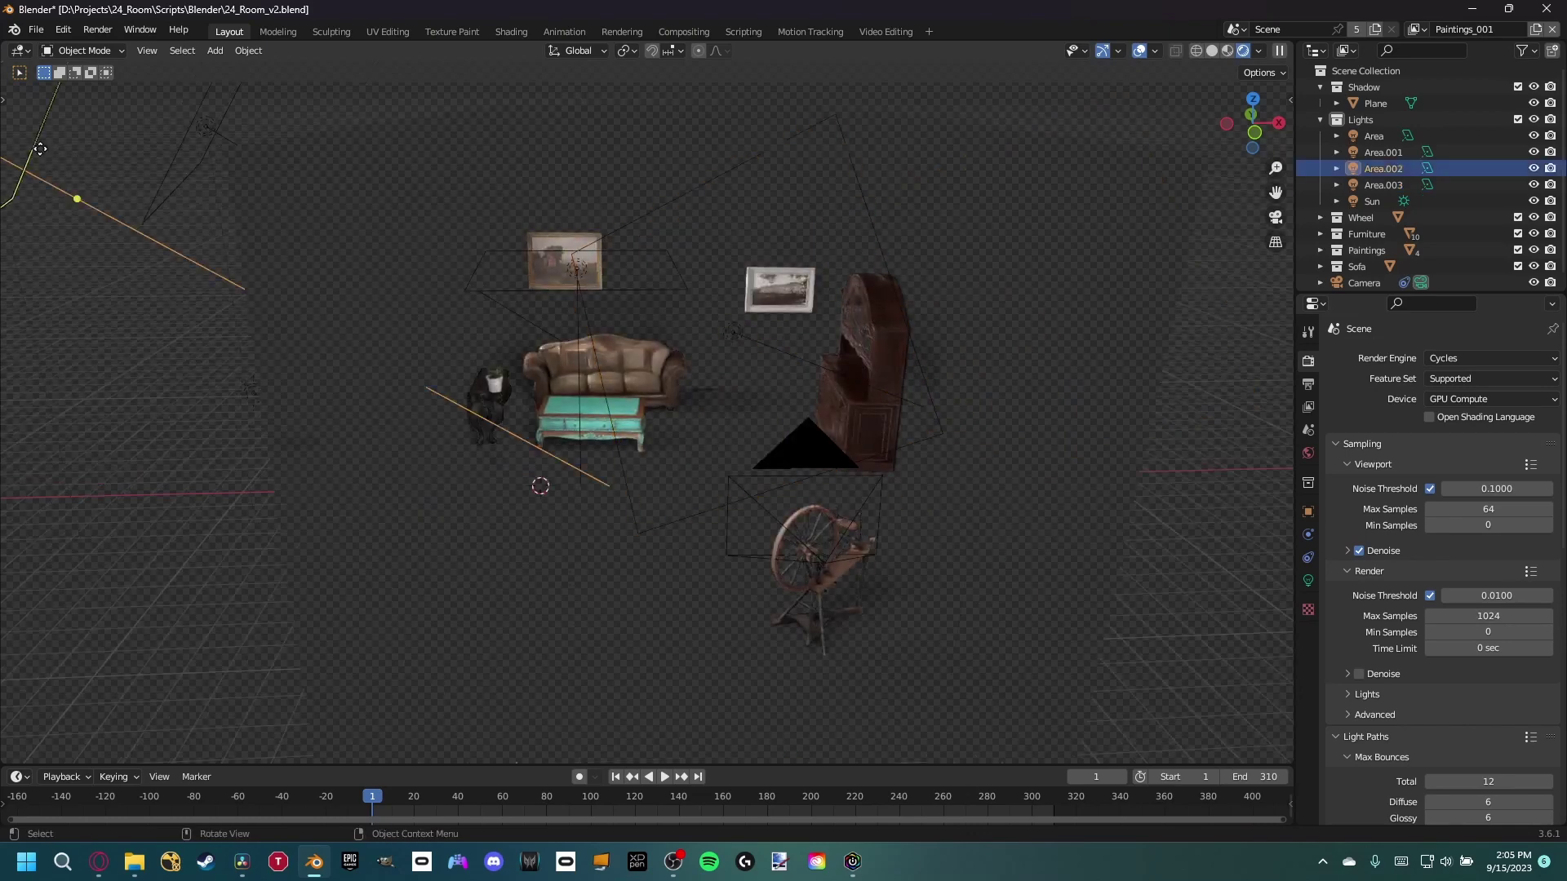
pyautogui.keyDown('shift'); pyautogui.click(208, 182); pyautogui.keyUp('shift')
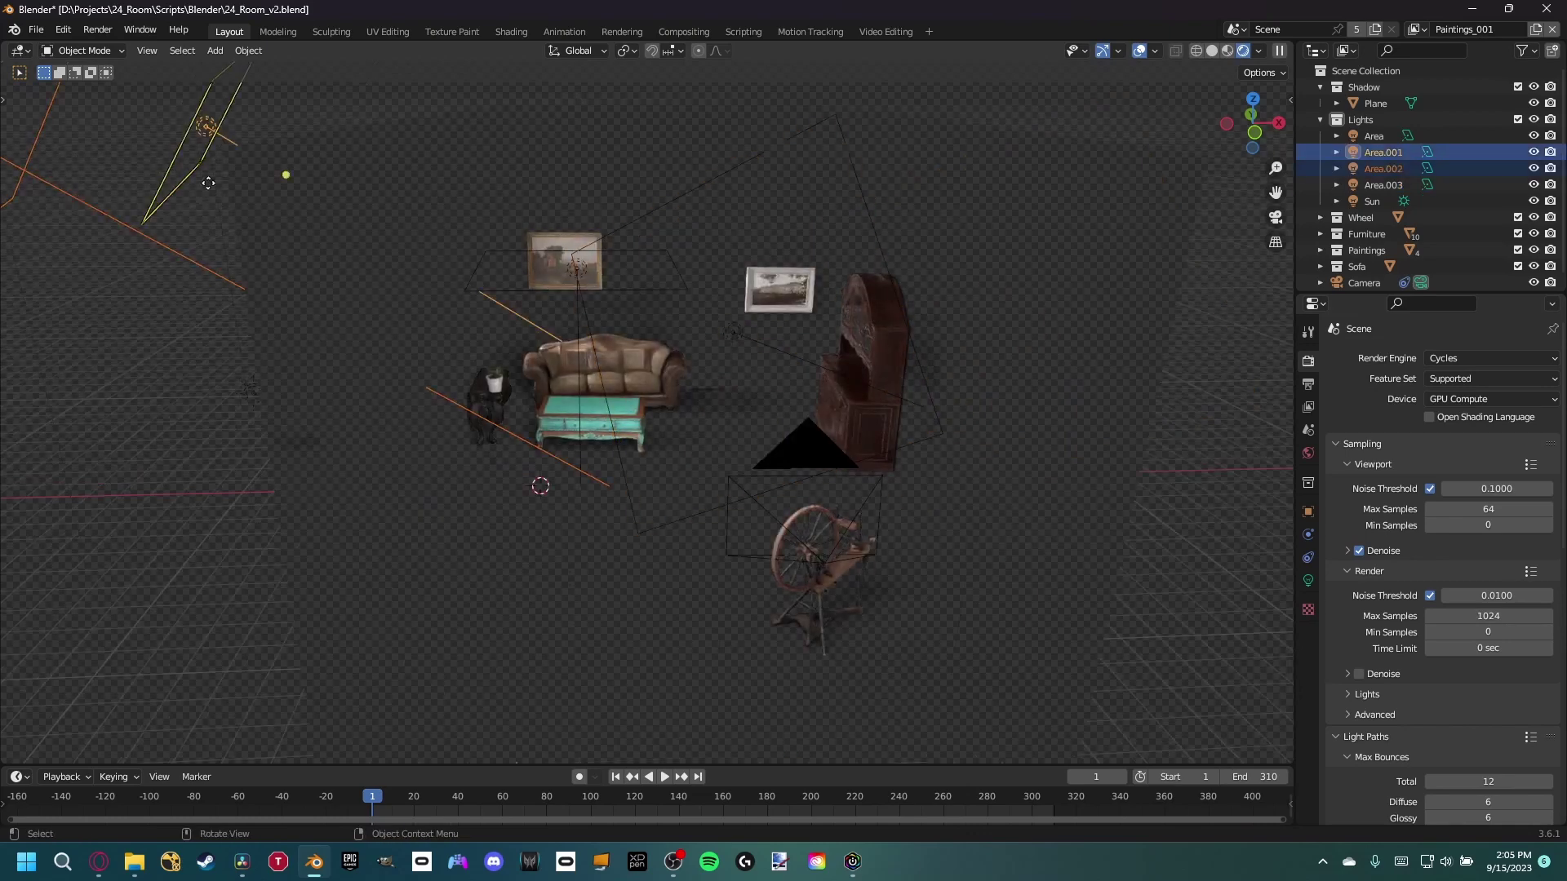
pyautogui.rightClick(477, 363)
pyautogui.press('h')
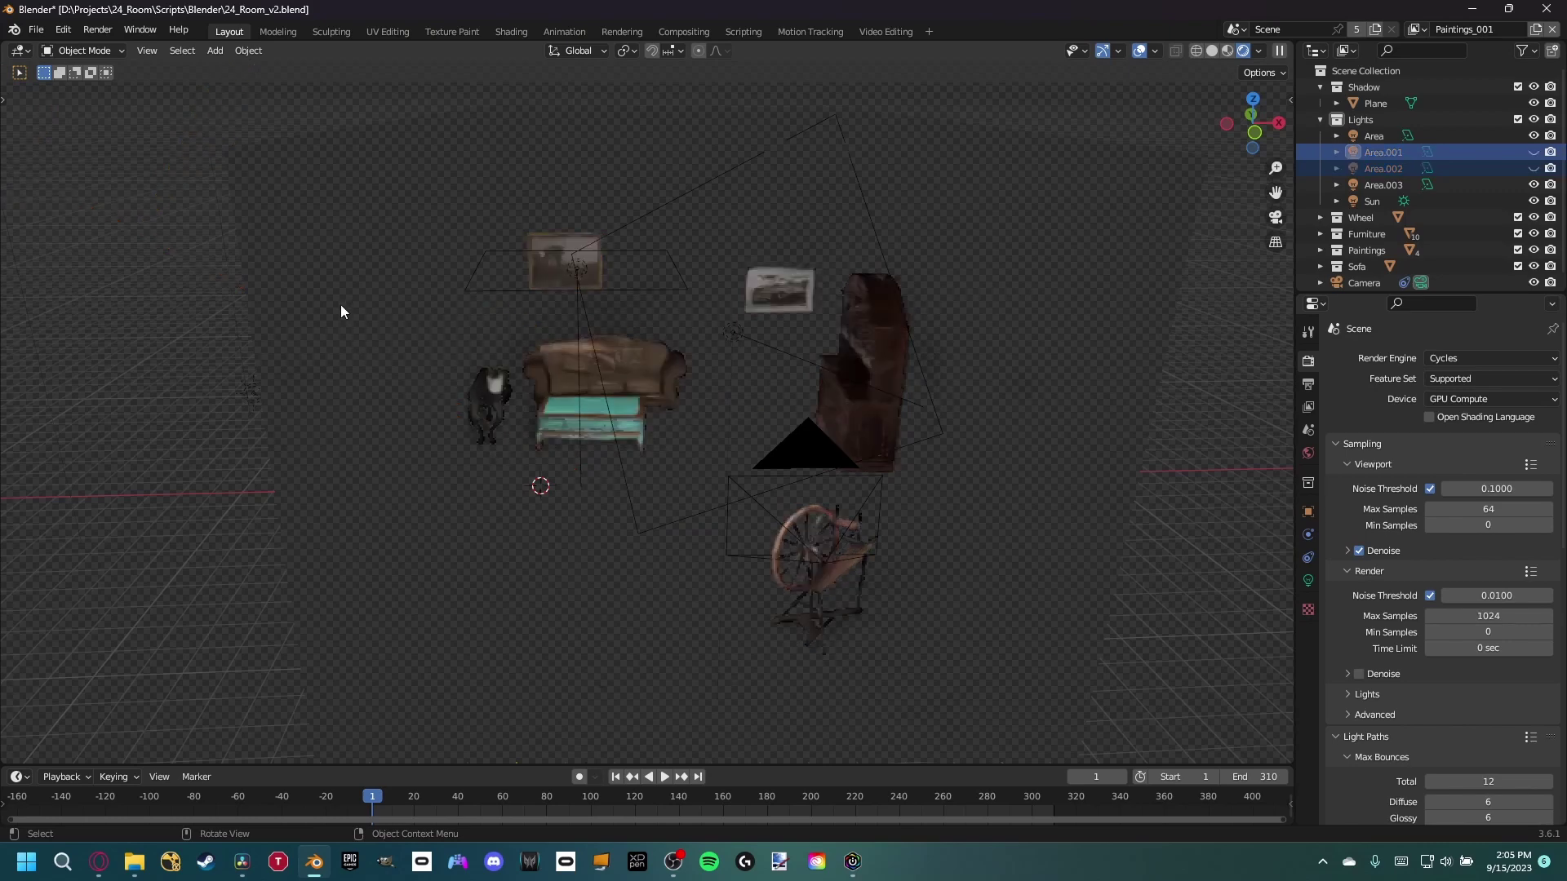
pyautogui.click(555, 289)
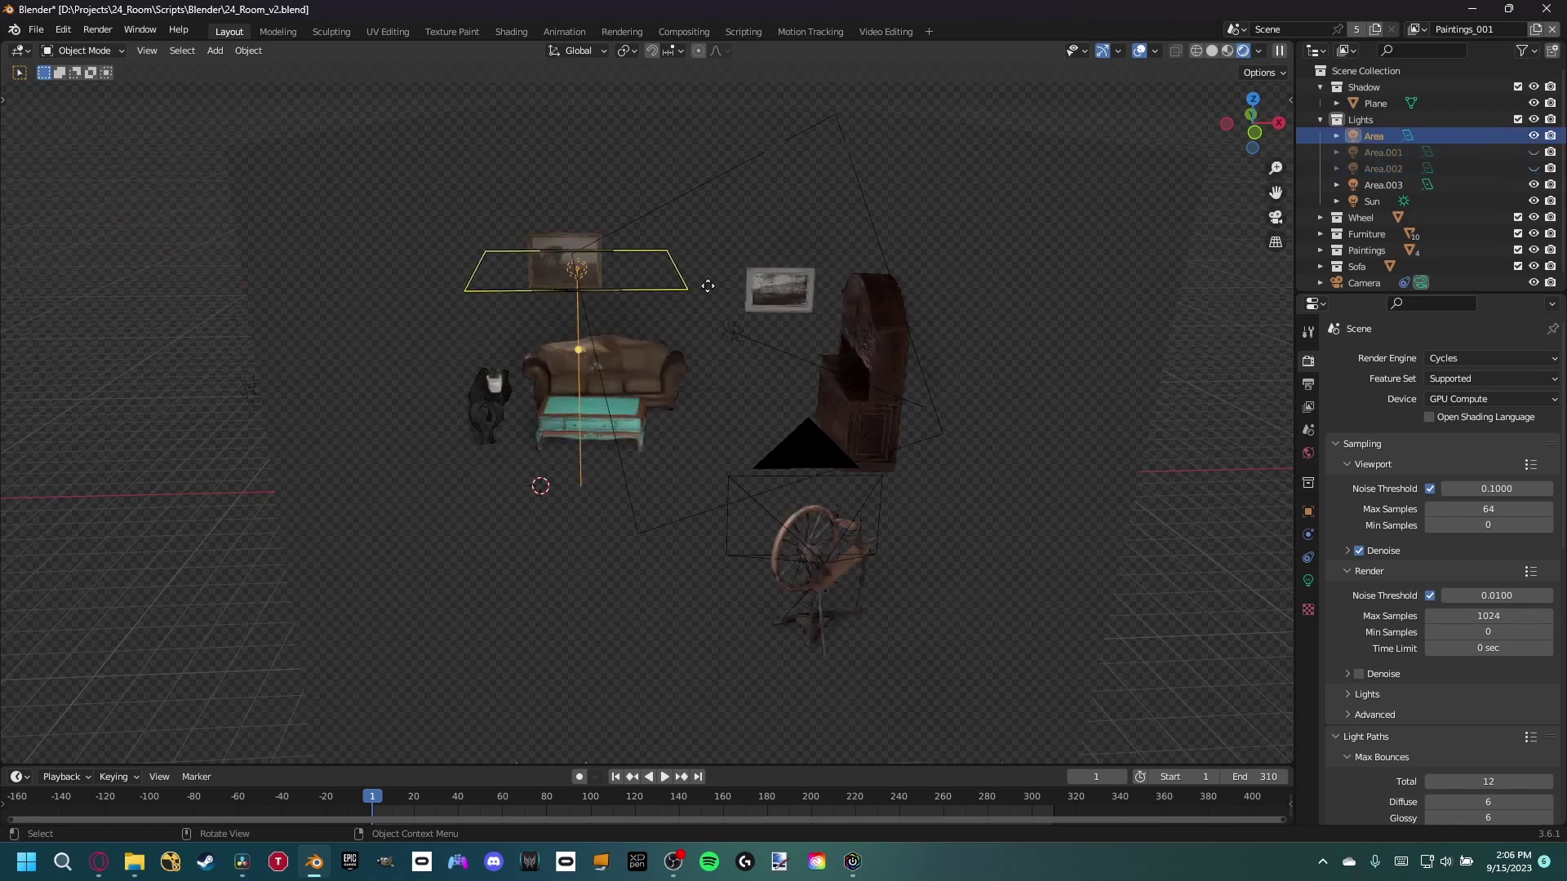
pyautogui.press('h')
pyautogui.press('h')
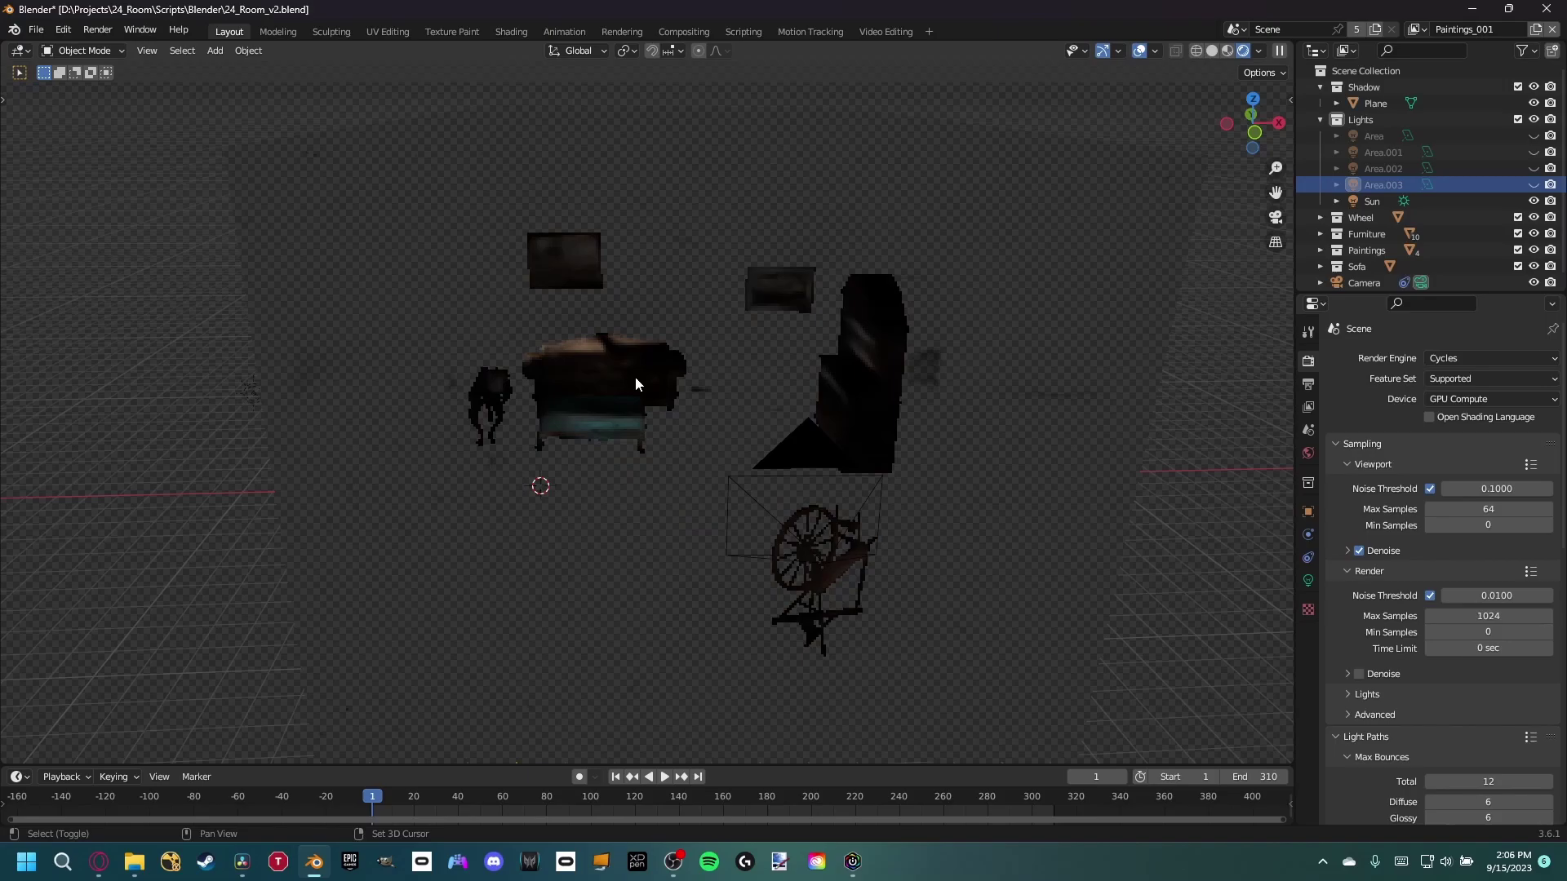